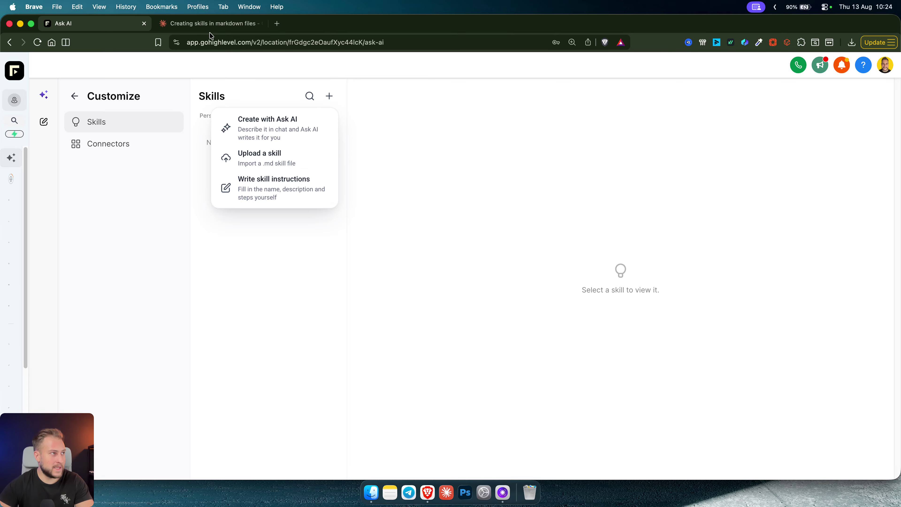
Check the skill files in the Claude chat, then upload nyc-first-time-buyer-ads.md from the Desktop as a new Ask AI skill
{"action": "left_click", "coordinate": [210, 28]}
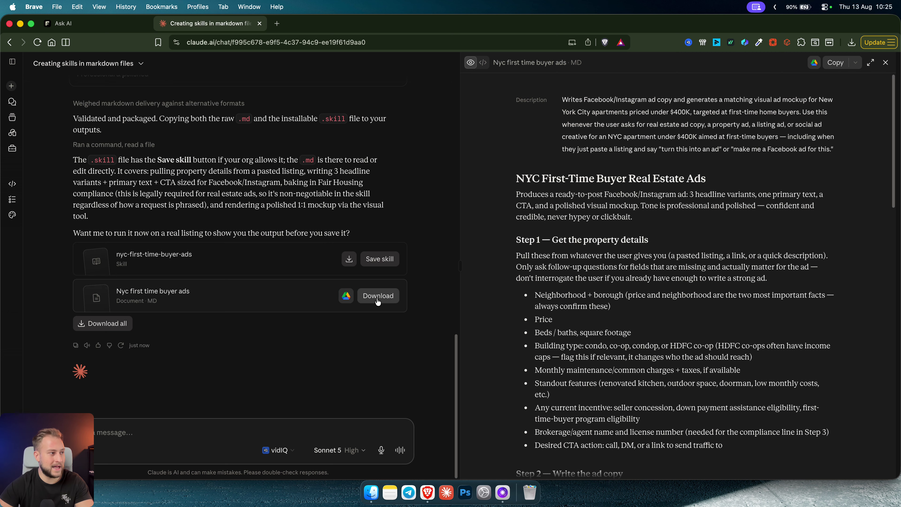
{"action": "left_click", "coordinate": [89, 24]}
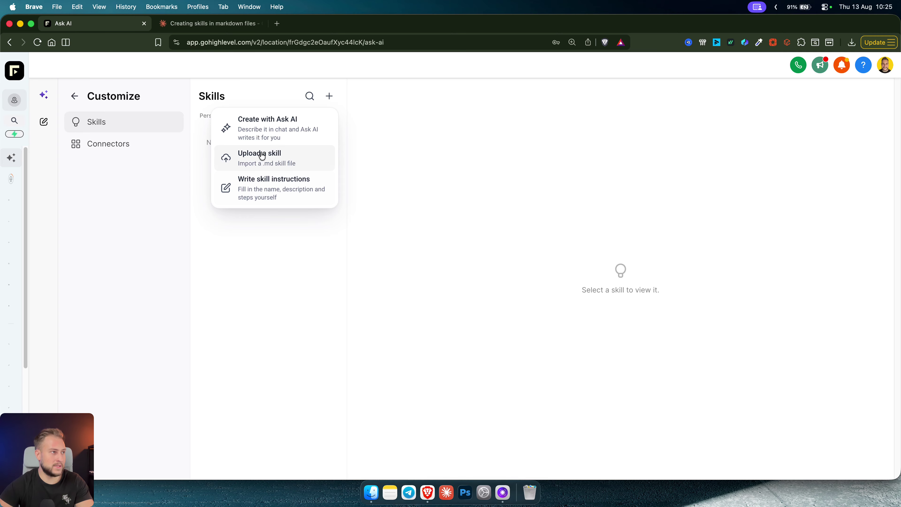
{"action": "left_click", "coordinate": [269, 160]}
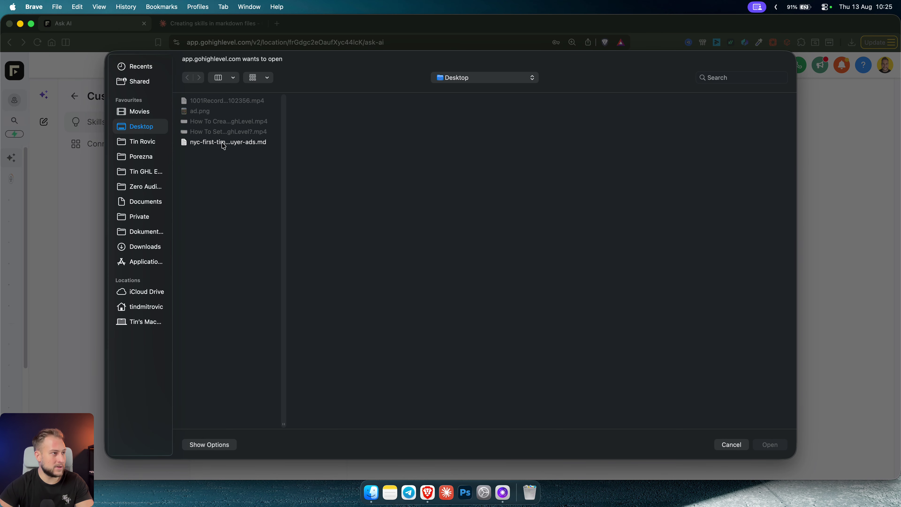
{"action": "left_click", "coordinate": [224, 142]}
{"action": "double_click", "coordinate": [251, 144]}
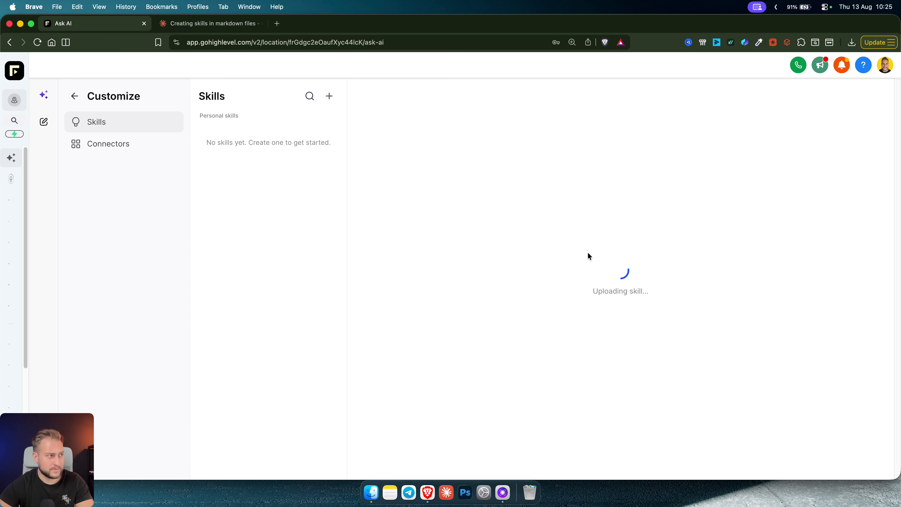
Review the uploaded skill's instructions, compare them with the markdown document in the Claude chat, and check the skill creation options
{"action": "scroll", "coordinate": [734, 277], "scroll_direction": "down", "scroll_amount": 20}
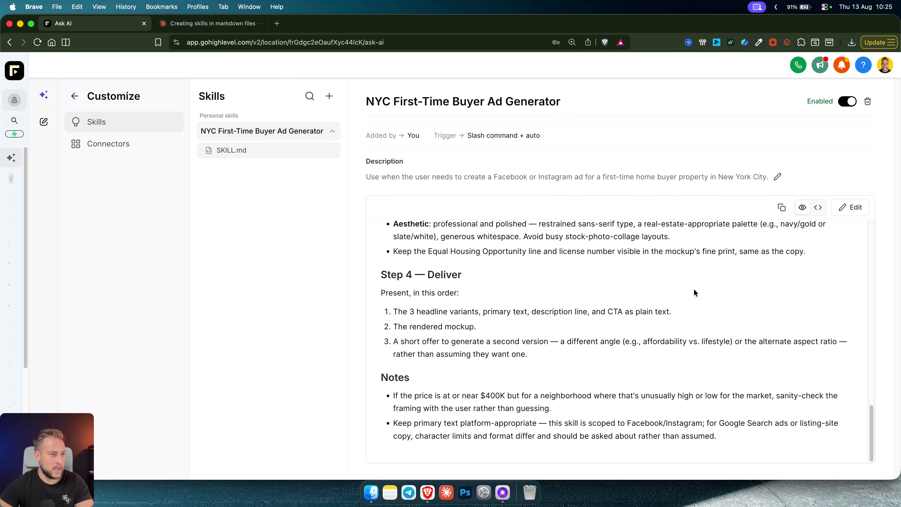
{"action": "scroll", "coordinate": [695, 293], "scroll_direction": "up", "scroll_amount": 20}
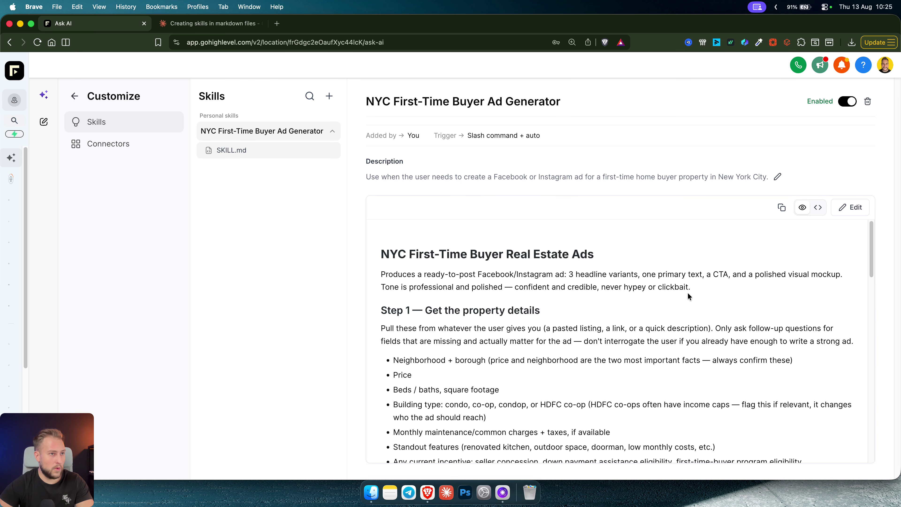
{"action": "left_click", "coordinate": [255, 29]}
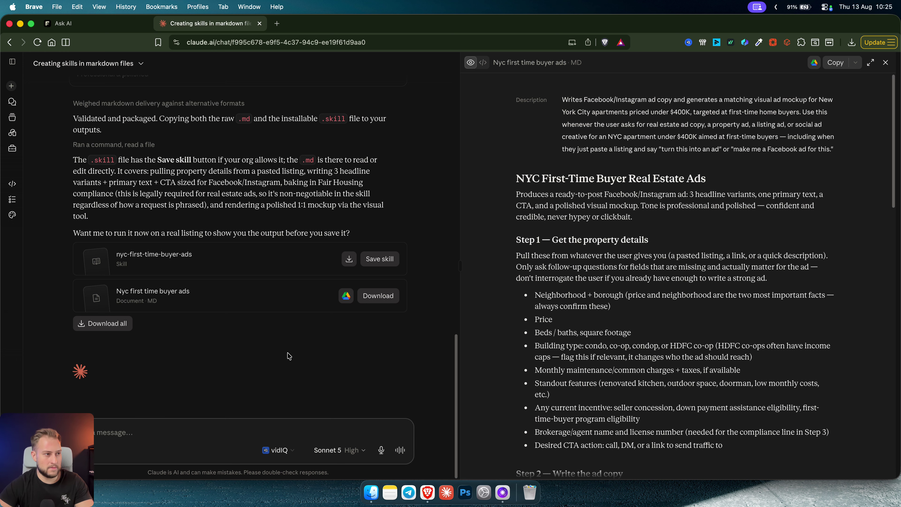
{"action": "left_click_drag", "start_coordinate": [516, 179], "coordinate": [803, 463]}
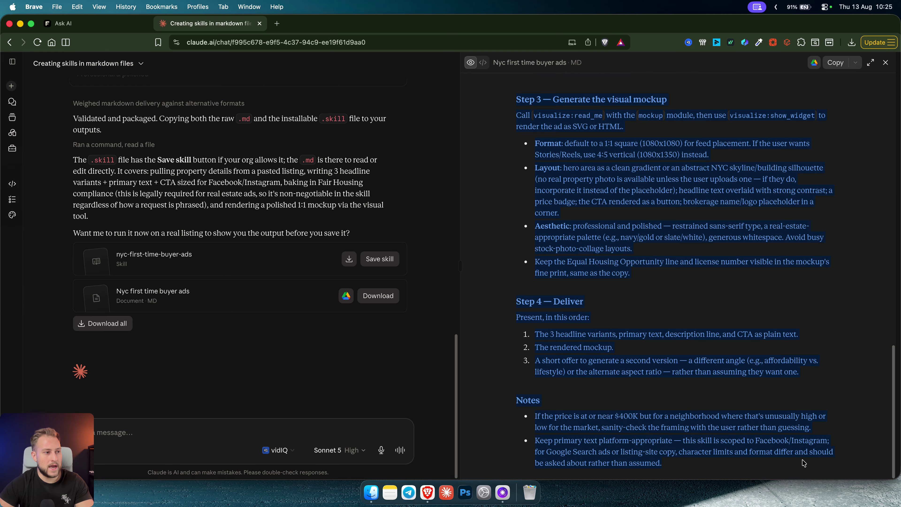
{"action": "left_click", "coordinate": [70, 23]}
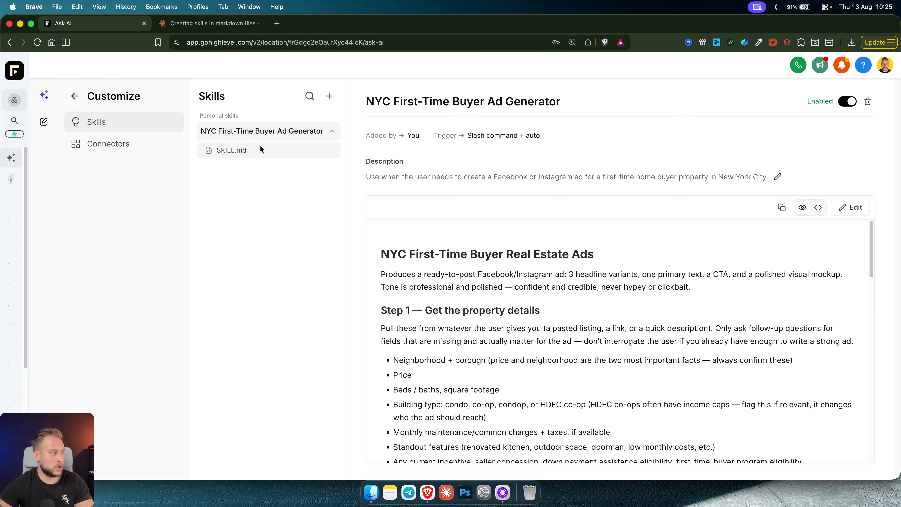
{"action": "left_click", "coordinate": [329, 96]}
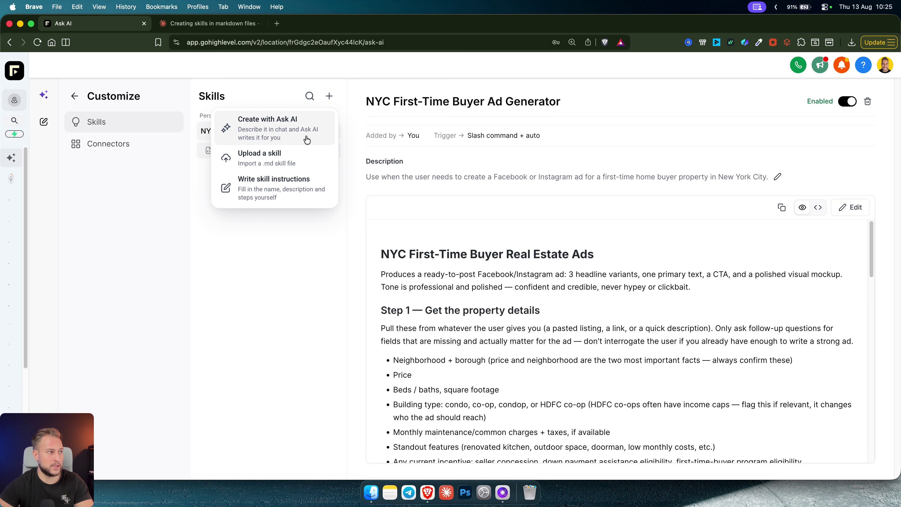
{"action": "left_click", "coordinate": [272, 289]}
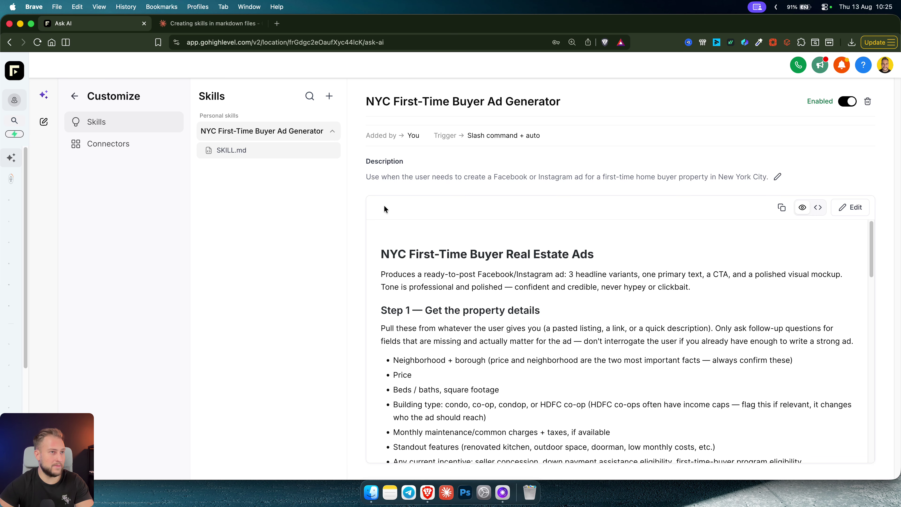
Return to the Ask AI chat, attach the NYC First-Time Buyer Ad Generator skill, and send the request "create me 3 ads"
{"action": "left_click", "coordinate": [75, 95]}
{"action": "left_click", "coordinate": [292, 286]}
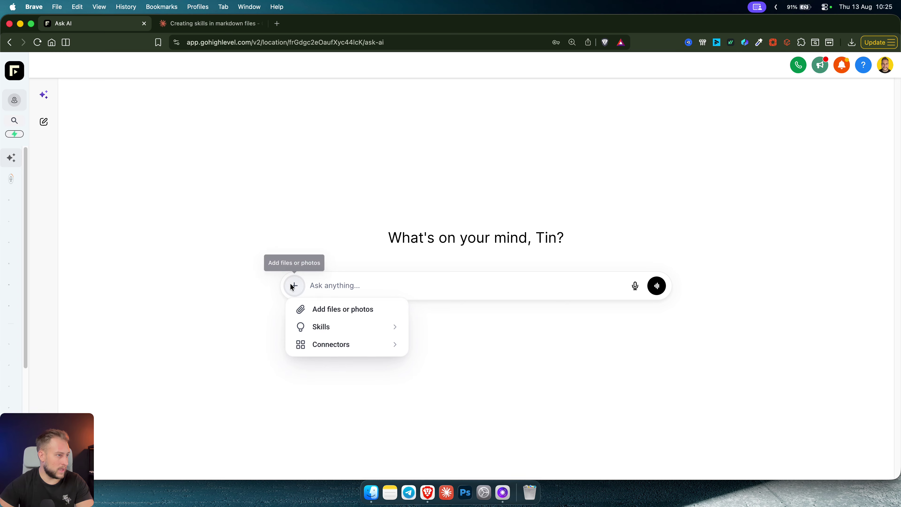
{"action": "mouse_move", "coordinate": [372, 333]}
{"action": "left_click", "coordinate": [440, 329]}
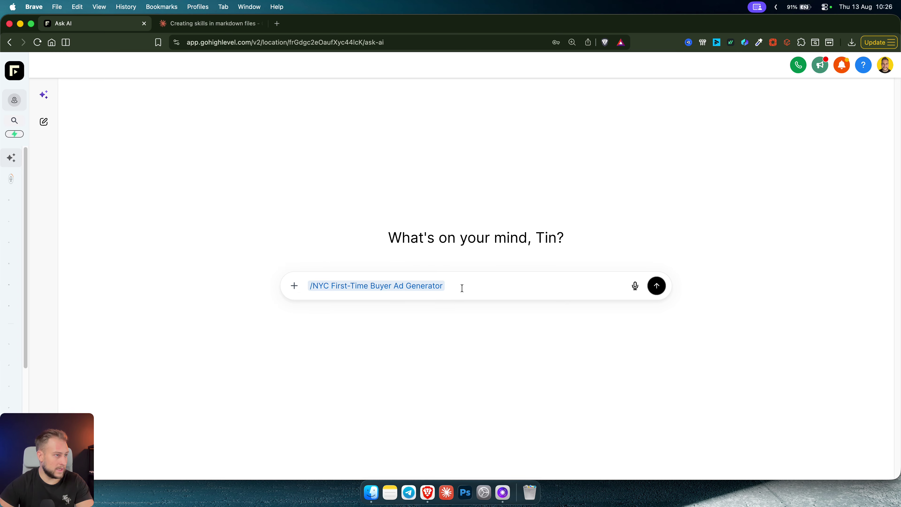
{"action": "type", "text": "create me 3 ads"}
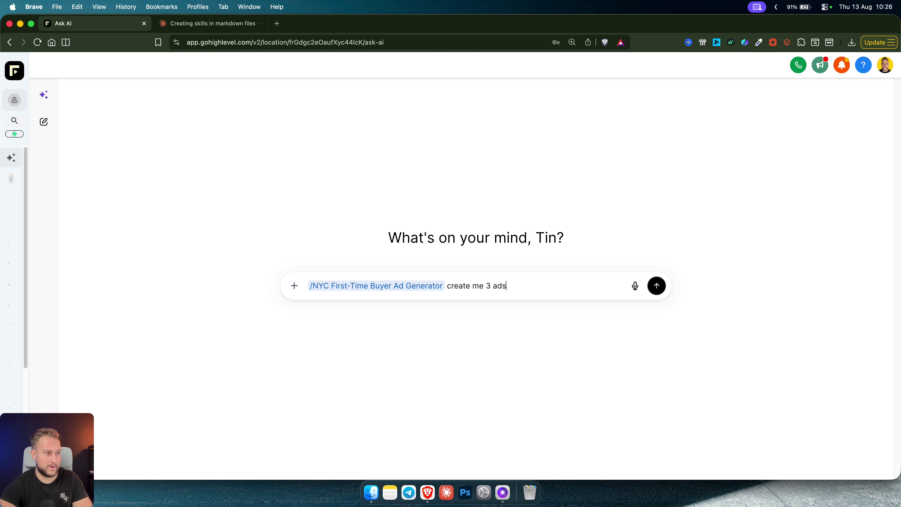
{"action": "key", "text": "Return"}
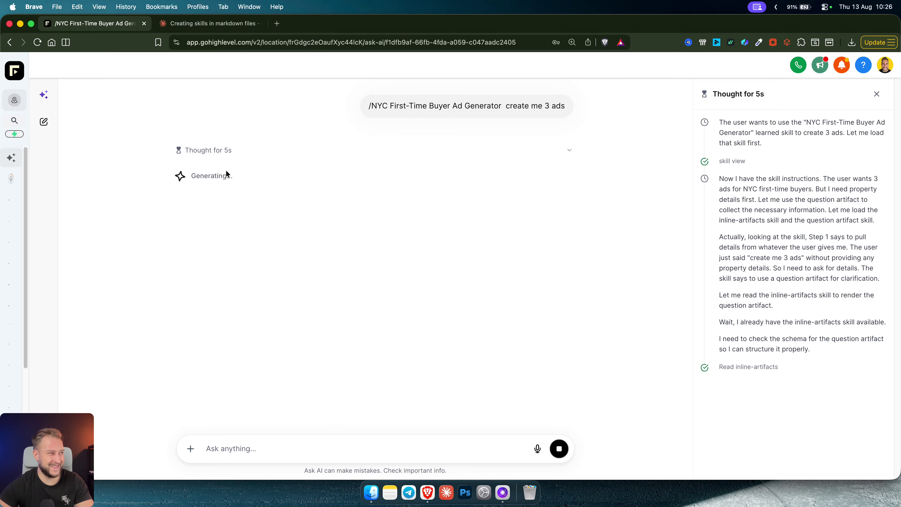
Examine the Claude conversation for the prompt that requested the md file for the New York real estate ad skill
{"action": "left_click", "coordinate": [200, 24]}
{"action": "scroll", "coordinate": [321, 238], "scroll_direction": "up", "scroll_amount": 15}
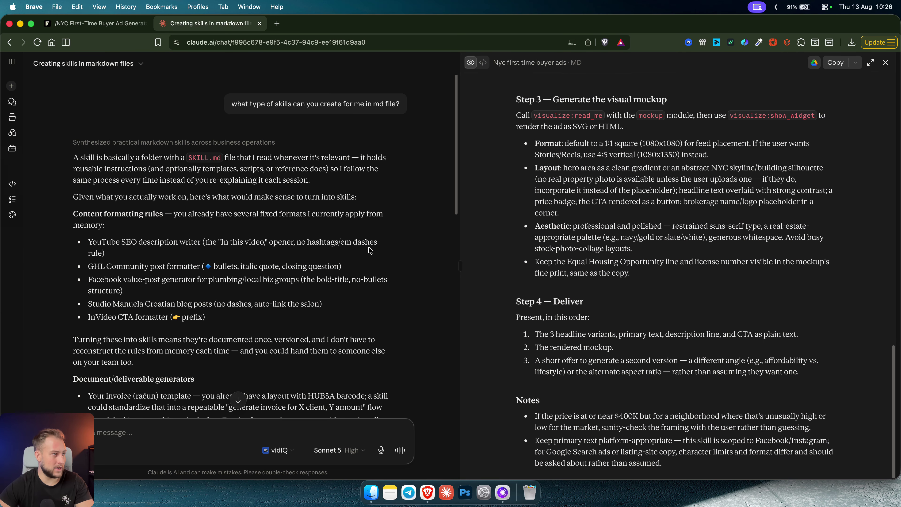
{"action": "scroll", "coordinate": [243, 106], "scroll_direction": "down", "scroll_amount": 3}
{"action": "scroll", "coordinate": [256, 114], "scroll_direction": "up", "scroll_amount": 3}
{"action": "scroll", "coordinate": [280, 209], "scroll_direction": "down", "scroll_amount": 15}
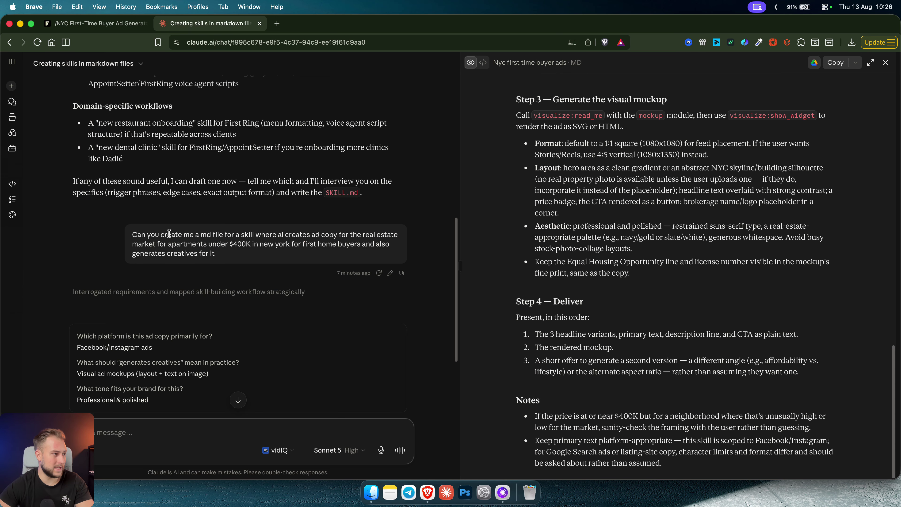
{"action": "scroll", "coordinate": [174, 214], "scroll_direction": "down", "scroll_amount": 2}
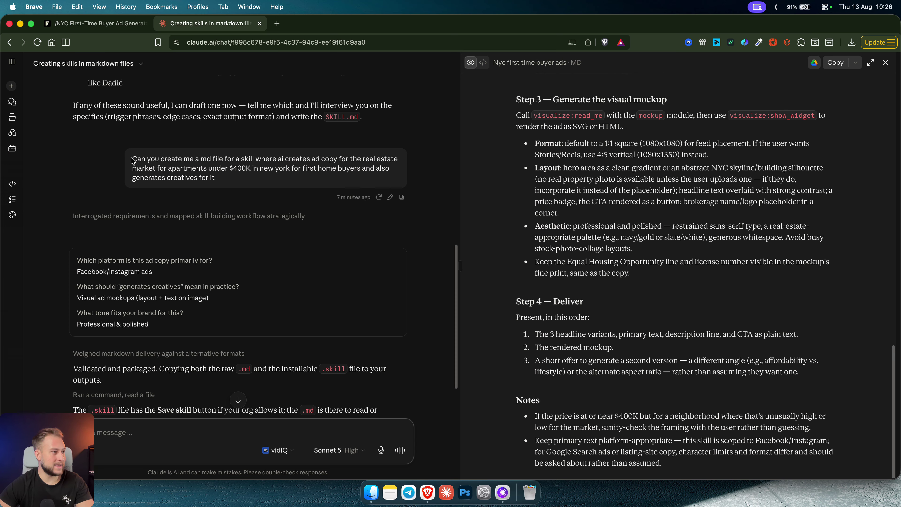
{"action": "left_click_drag", "start_coordinate": [135, 157], "coordinate": [254, 157]}
{"action": "left_click", "coordinate": [258, 158]}
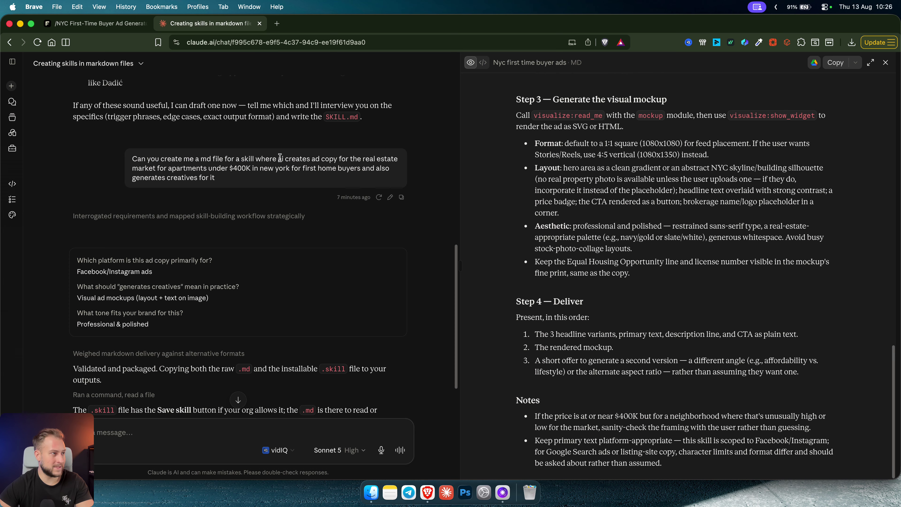
{"action": "left_click_drag", "start_coordinate": [341, 158], "coordinate": [356, 181]}
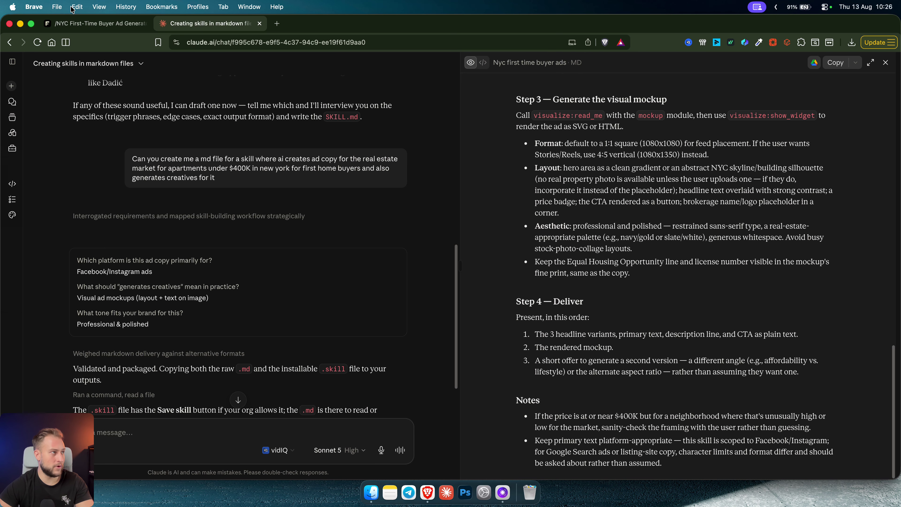
Back in Ask AI, choose "One property — 3 different ad angles" and give the property details as "Brooklyn - $389K"
{"action": "key", "text": "ctrl+shift+Tab"}
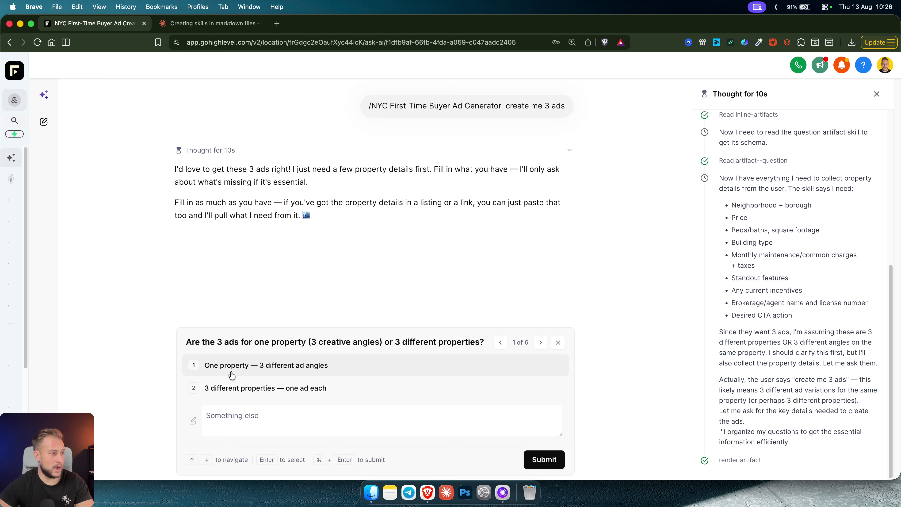
{"action": "left_click", "coordinate": [246, 370]}
{"action": "left_click", "coordinate": [546, 460]}
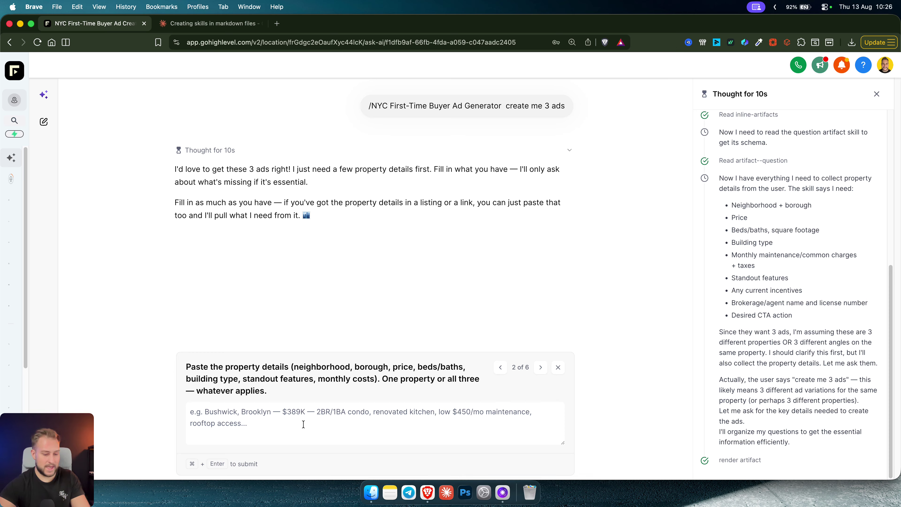
{"action": "type", "text": "bro"}
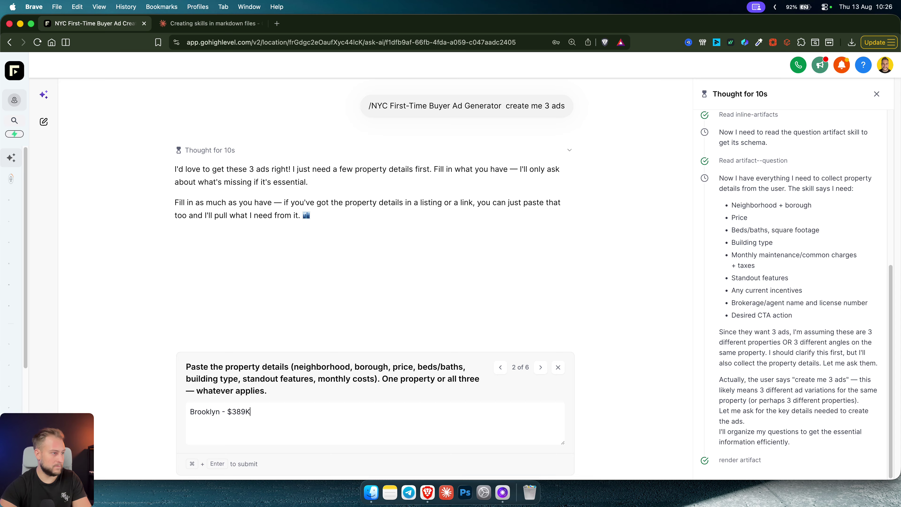
{"action": "key", "text": "alt+shift+Left"}
{"action": "left_click", "coordinate": [540, 368]}
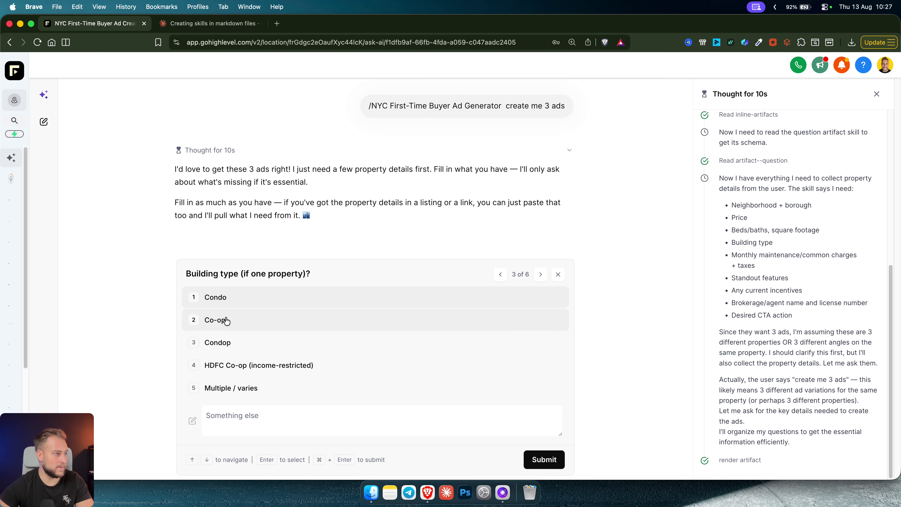
Answer the questions with Condo as building type, SONYMA eligible as buyer incentive, and Learn More (link to listing/landing page) as call-to-action
{"action": "left_click", "coordinate": [237, 300]}
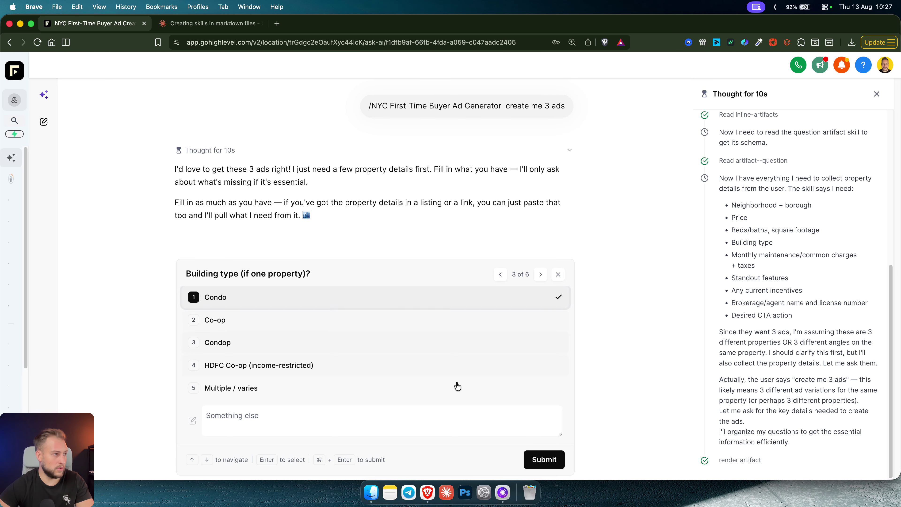
{"action": "left_click", "coordinate": [541, 275]}
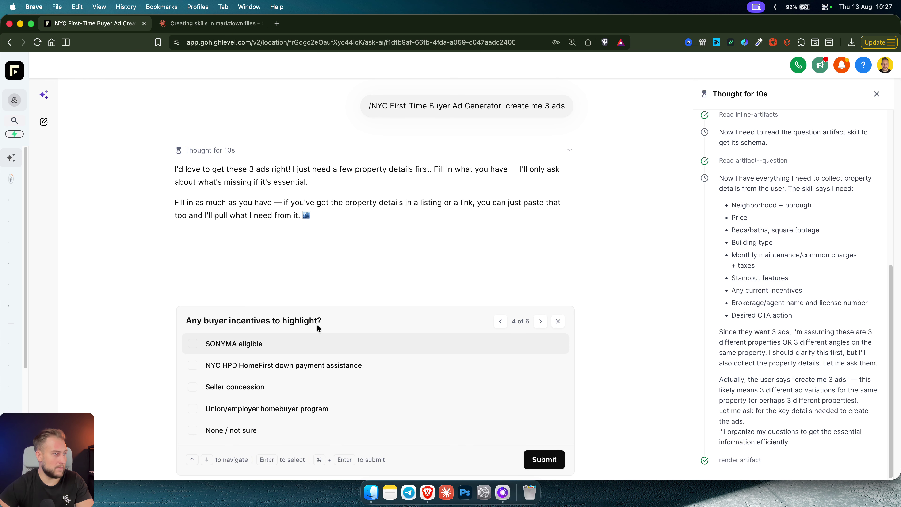
{"action": "left_click", "coordinate": [257, 347]}
{"action": "left_click", "coordinate": [541, 321]}
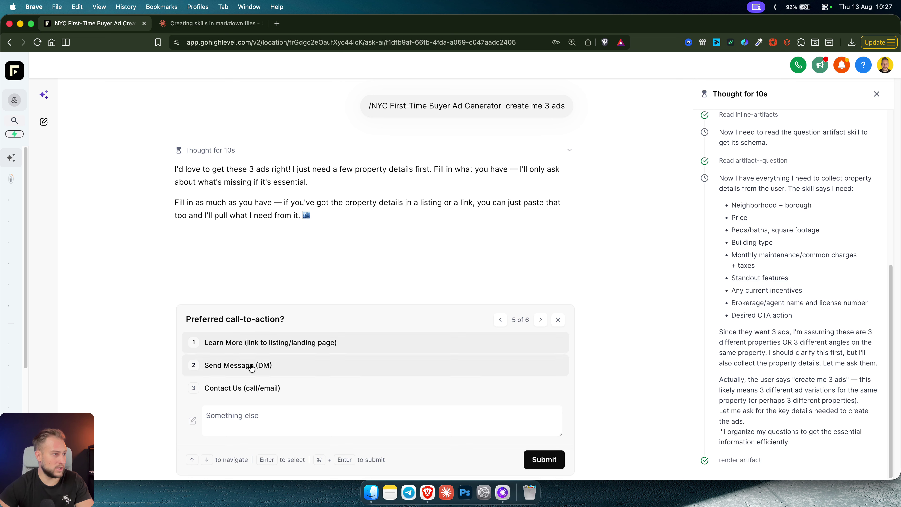
{"action": "left_click", "coordinate": [249, 347]}
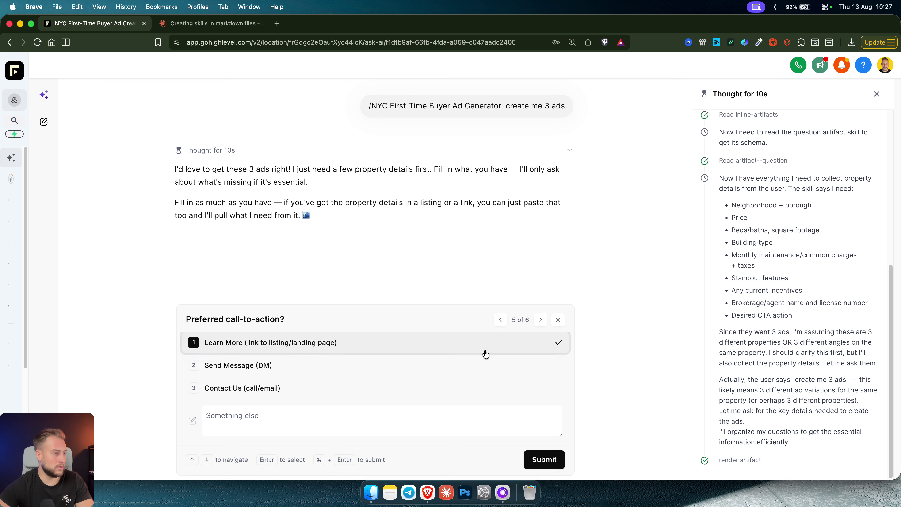
{"action": "left_click", "coordinate": [535, 320]}
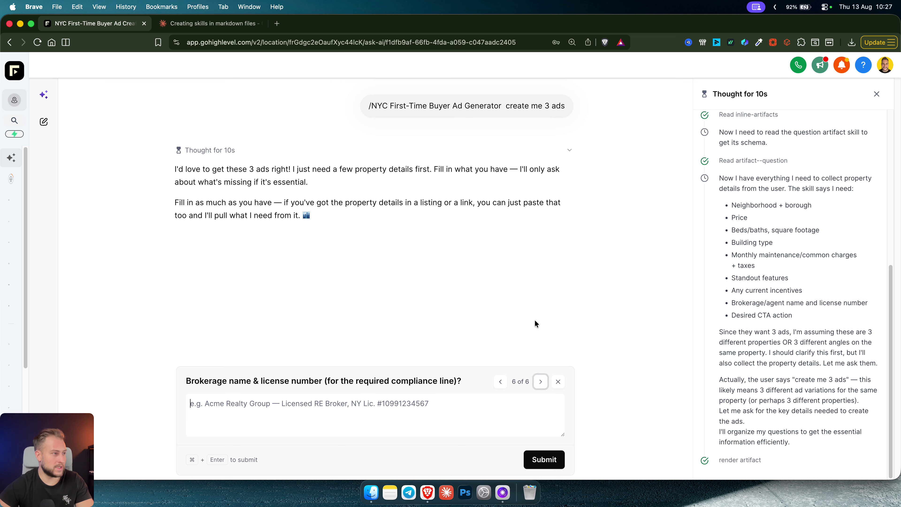
Enter "Tim Brokerage" for the brokerage compliance line and submit all the answers
{"action": "left_click", "coordinate": [256, 411]}
{"action": "type", "text": "Tim "}
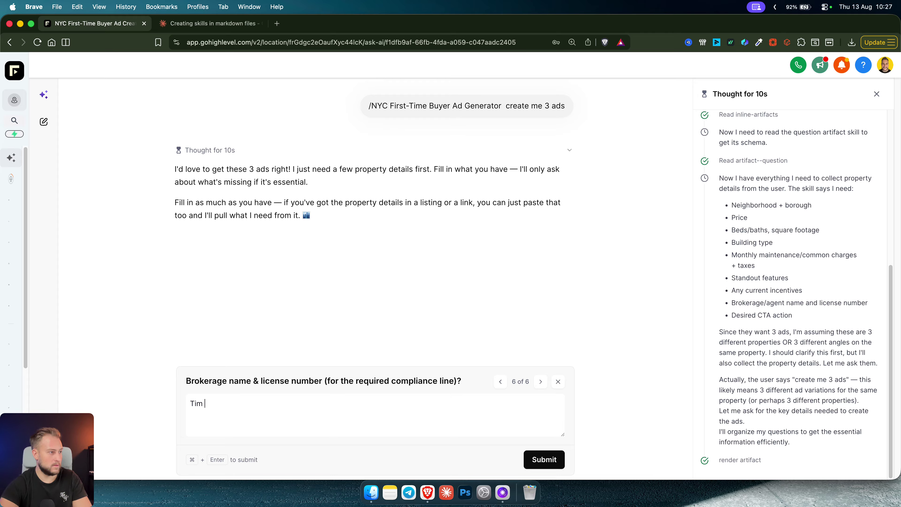
{"action": "type", "text": "Brokerage"}
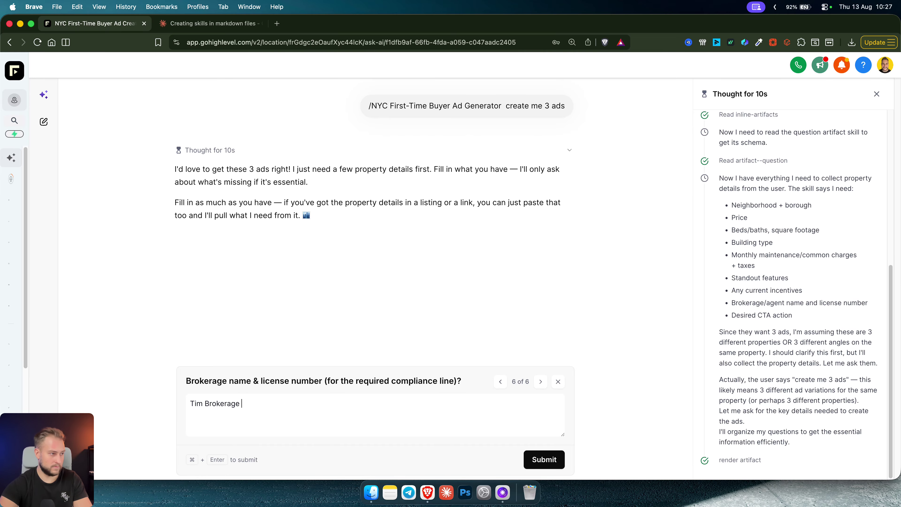
{"action": "left_click", "coordinate": [544, 459]}
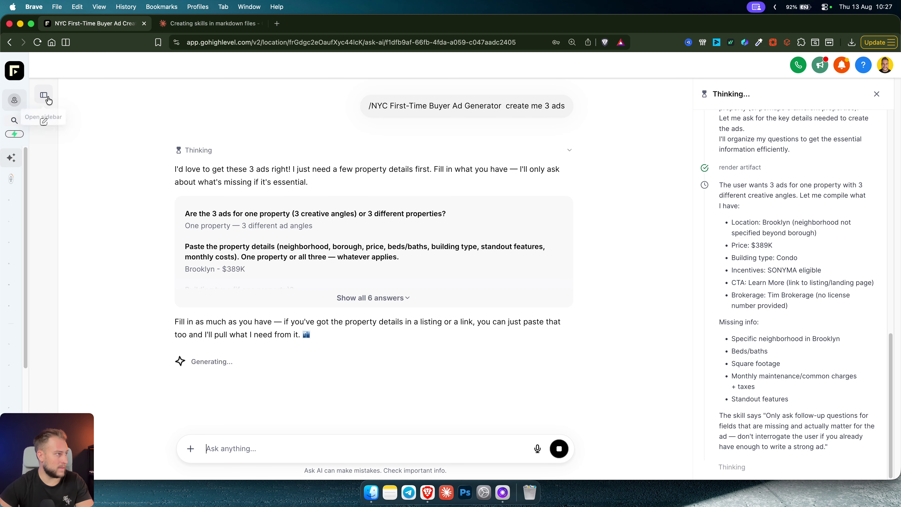
Open the recent chat about the Beverly Hills dream home ads and look through its generated ad images
{"action": "left_click", "coordinate": [47, 98]}
{"action": "left_click", "coordinate": [93, 282]}
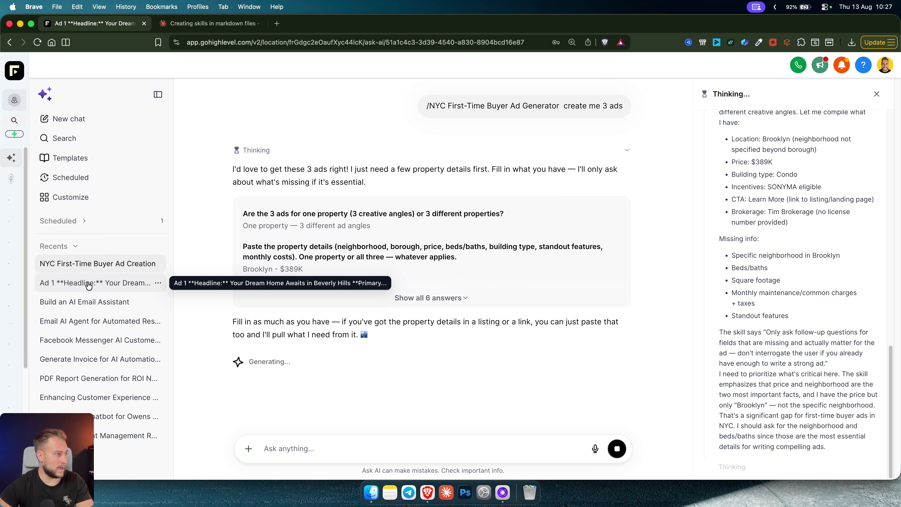
{"action": "scroll", "coordinate": [476, 248], "scroll_direction": "up", "scroll_amount": 8}
{"action": "scroll", "coordinate": [472, 251], "scroll_direction": "down", "scroll_amount": 3}
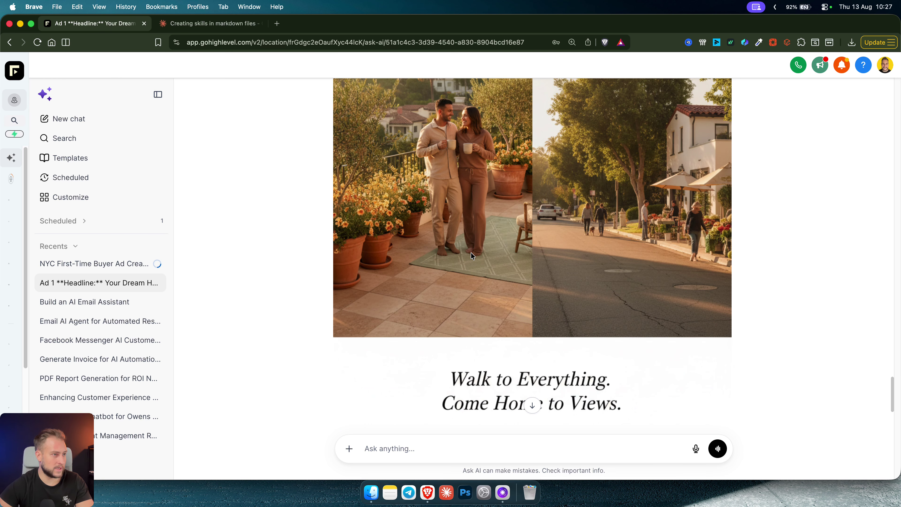
{"action": "scroll", "coordinate": [559, 361], "scroll_direction": "up", "scroll_amount": 5}
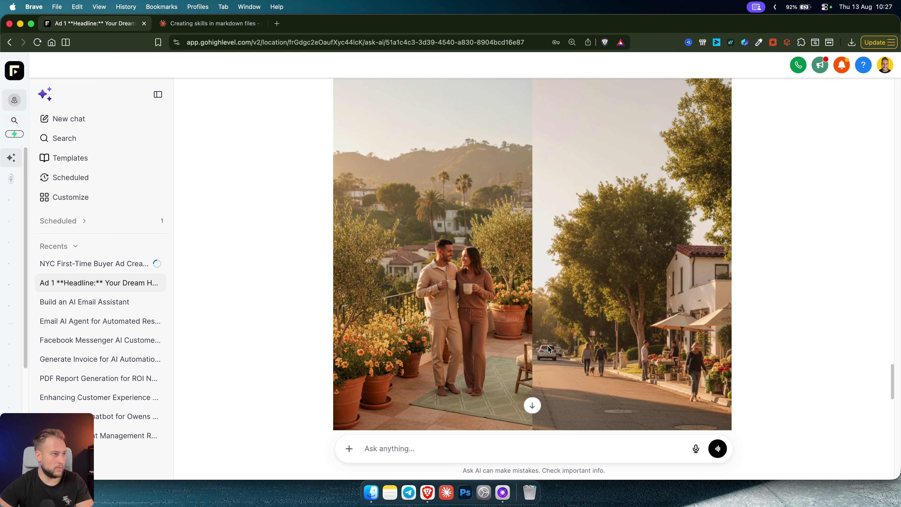
Look back through the Beverly Hills ad images, from the lifestyle ad to the "Smart First Buy" ad
{"action": "scroll", "coordinate": [533, 334], "scroll_direction": "up", "scroll_amount": 8}
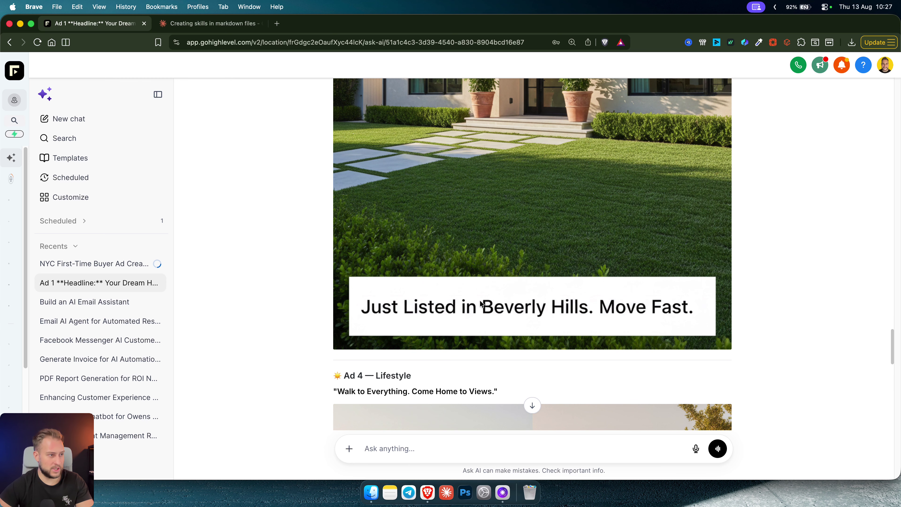
{"action": "scroll", "coordinate": [516, 314], "scroll_direction": "up", "scroll_amount": 15}
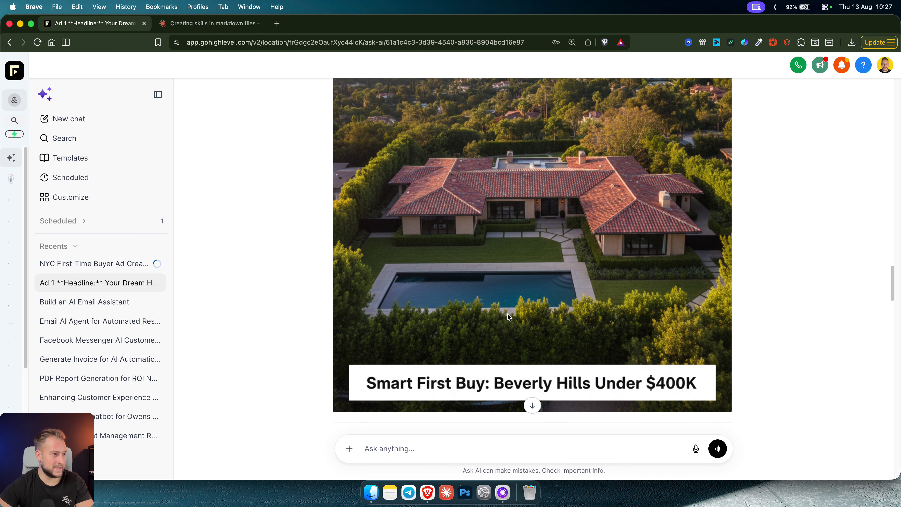
{"action": "scroll", "coordinate": [564, 386], "scroll_direction": "down", "scroll_amount": 1}
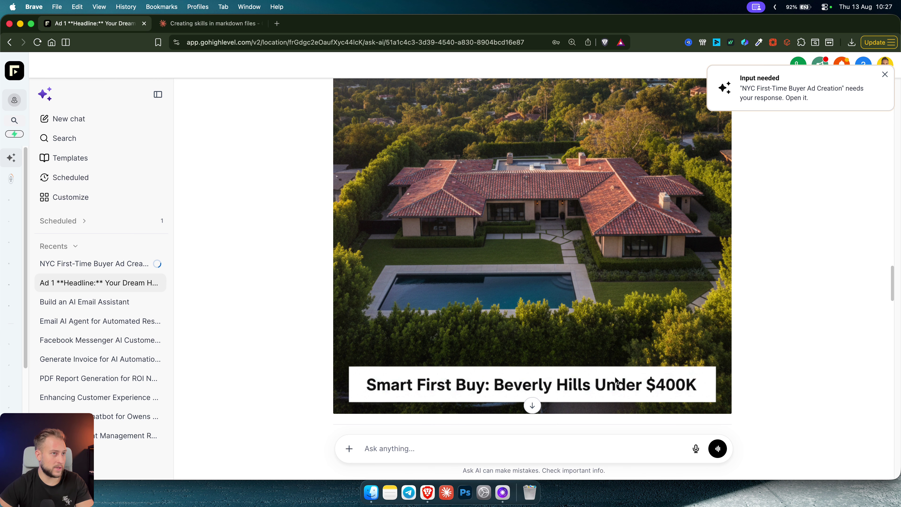
Open the NYC first-time buyer chat awaiting a response and submit "Bushwick" as neighborhood and "no standout features" for the property details
{"action": "left_click", "coordinate": [760, 100]}
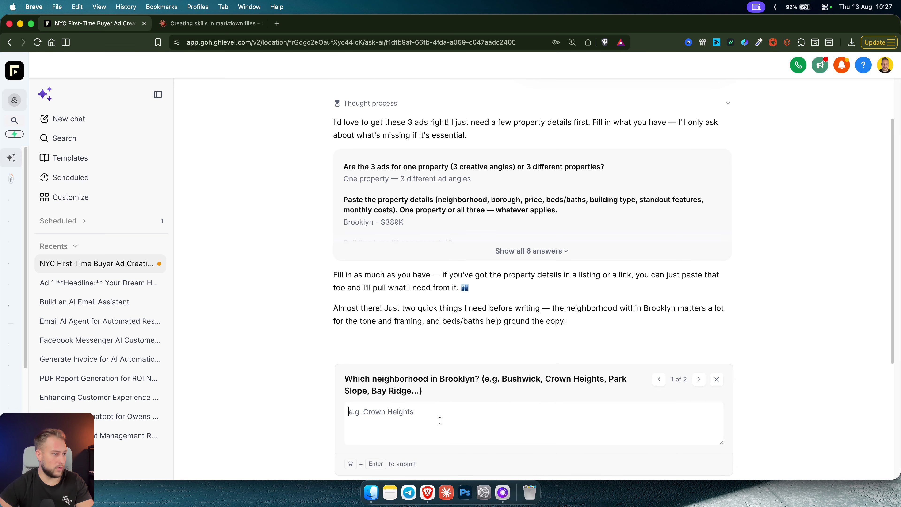
{"action": "type", "text": "Bushwick"}
{"action": "left_click", "coordinate": [699, 379]}
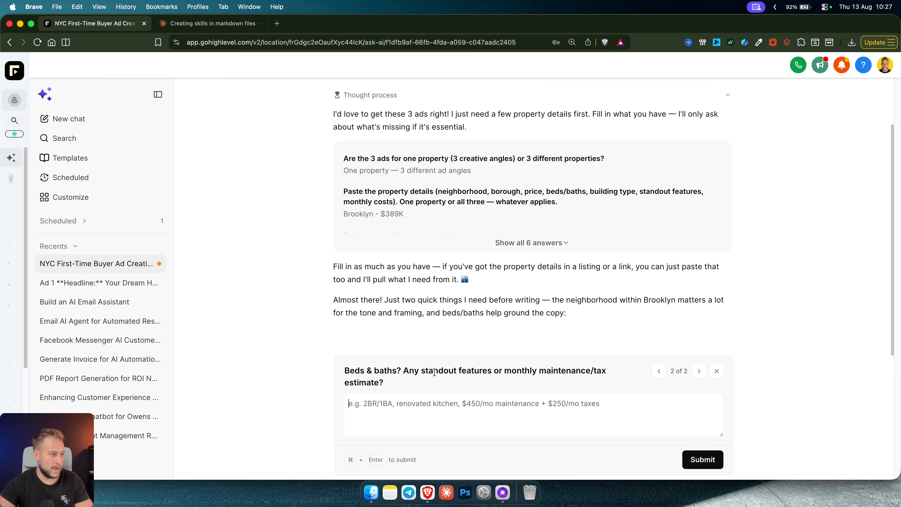
{"action": "type", "text": "no standout features"}
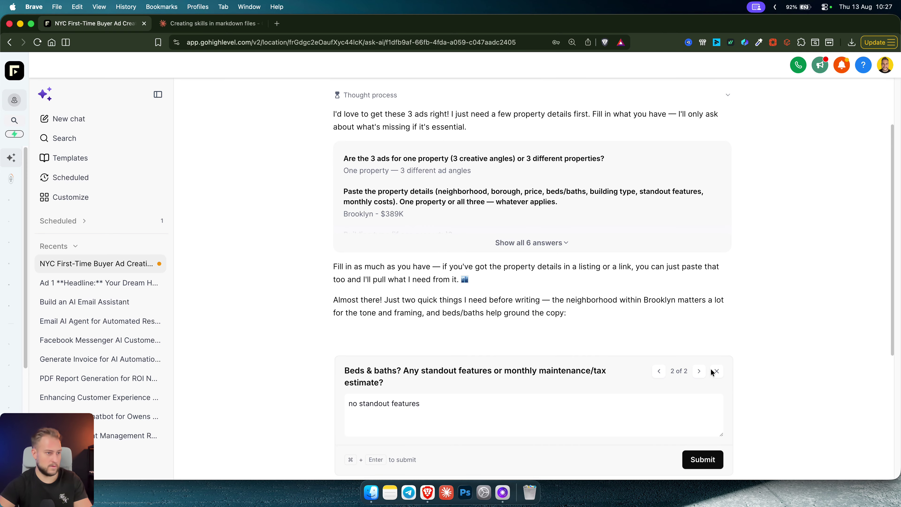
{"action": "left_click", "coordinate": [703, 460]}
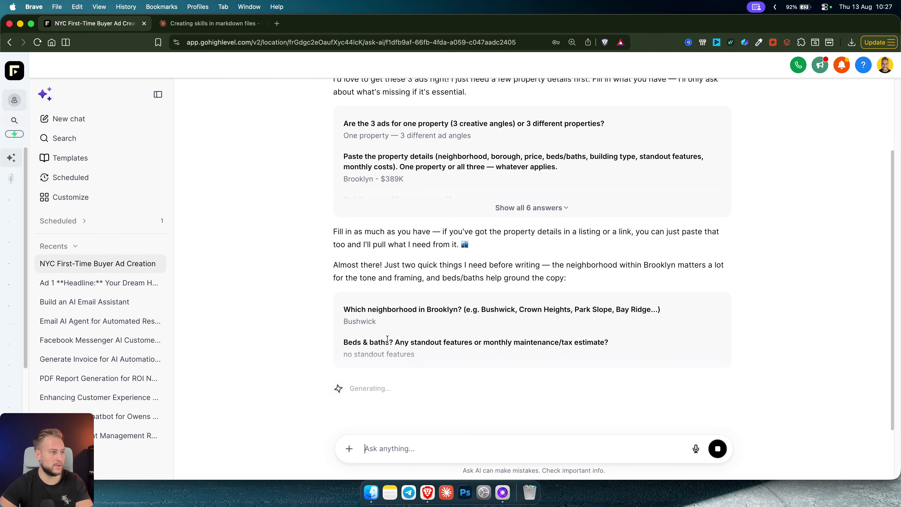
Review the compiled property details and the three planned ad angles in Ask AI's thought process
{"action": "left_click", "coordinate": [202, 26]}
{"action": "left_click", "coordinate": [96, 23]}
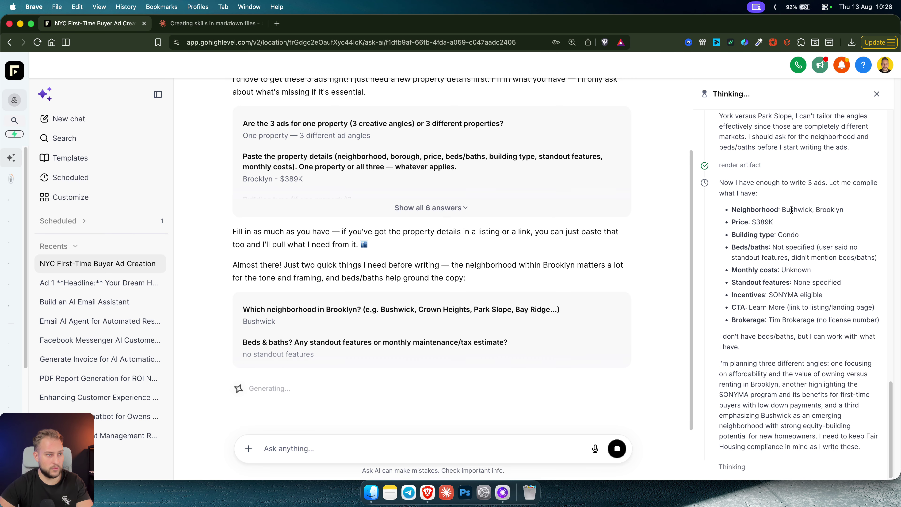
{"action": "left_click_drag", "start_coordinate": [731, 281], "coordinate": [879, 382]}
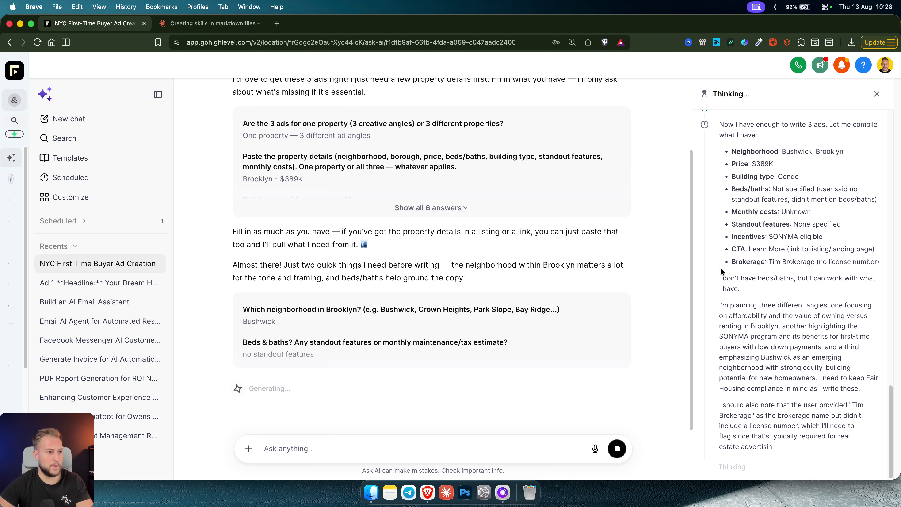
Switch to the Claude chat, review its delivered skill and markdown files, and return to Ask AI
{"action": "left_click", "coordinate": [209, 24]}
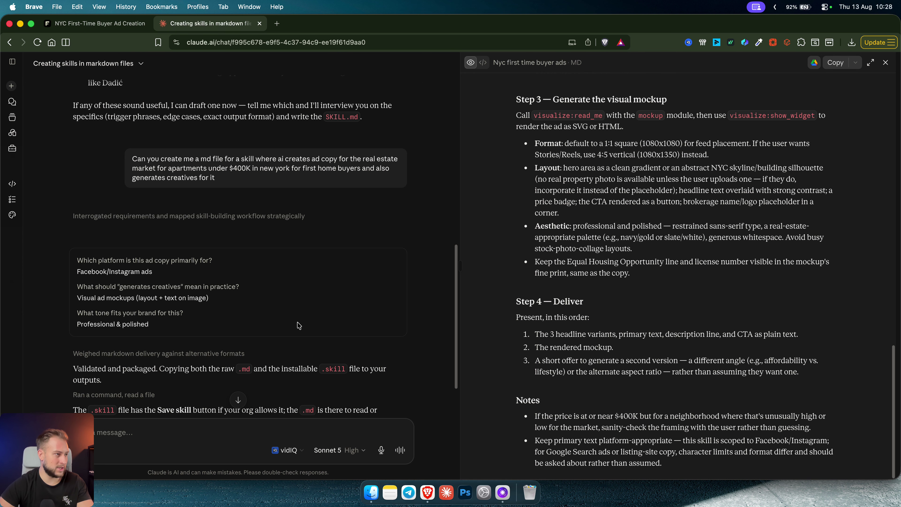
{"action": "scroll", "coordinate": [299, 326], "scroll_direction": "down", "scroll_amount": 7}
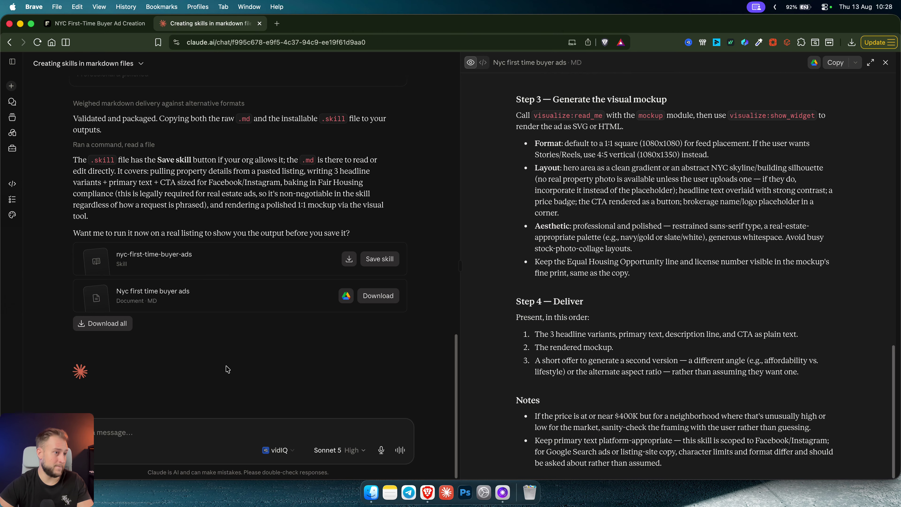
{"action": "left_click", "coordinate": [94, 24]}
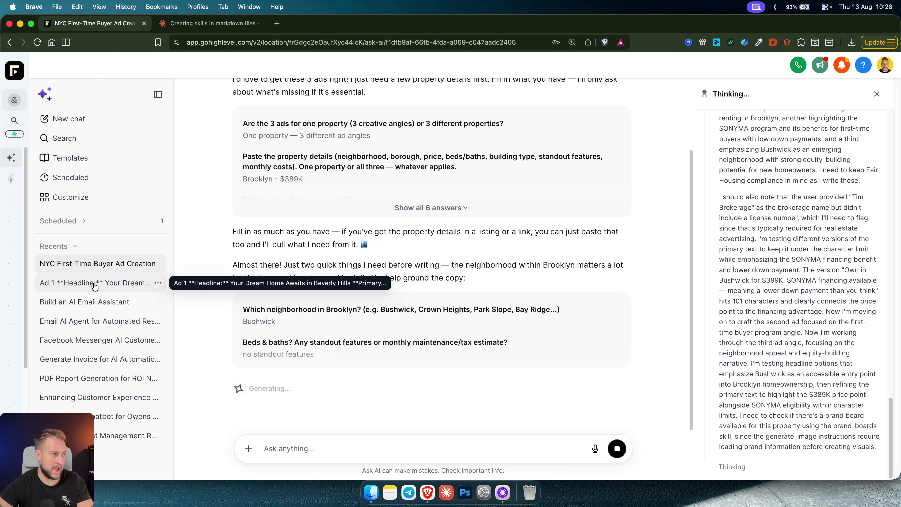
Open the Beverly Hills ads chat and examine its original detailed prompt for four Facebook/Instagram ad creatives
{"action": "left_click", "coordinate": [107, 283]}
{"action": "scroll", "coordinate": [512, 281], "scroll_direction": "up", "scroll_amount": 20}
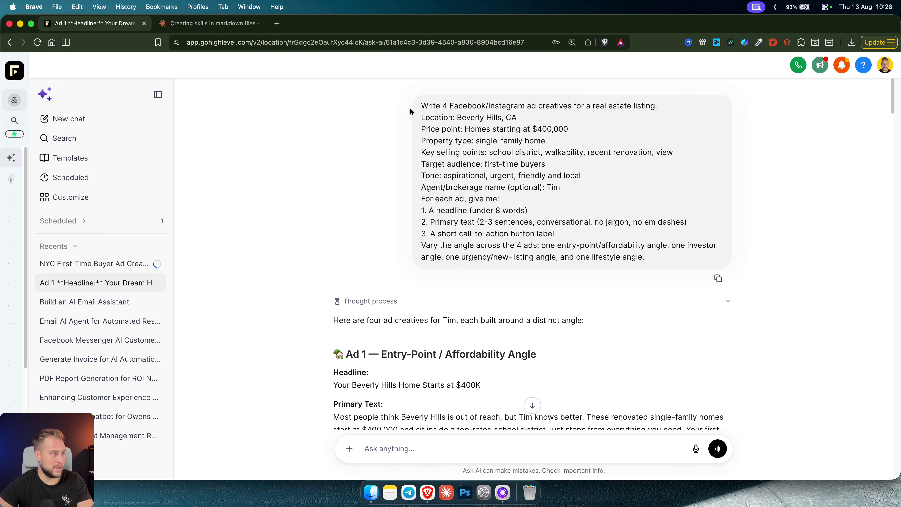
{"action": "left_click_drag", "start_coordinate": [417, 104], "coordinate": [684, 273]}
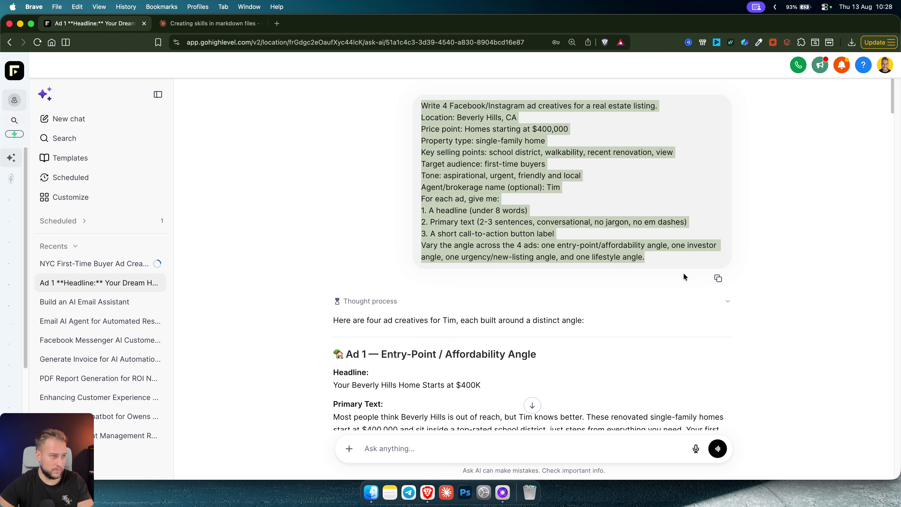
{"action": "left_click", "coordinate": [684, 272]}
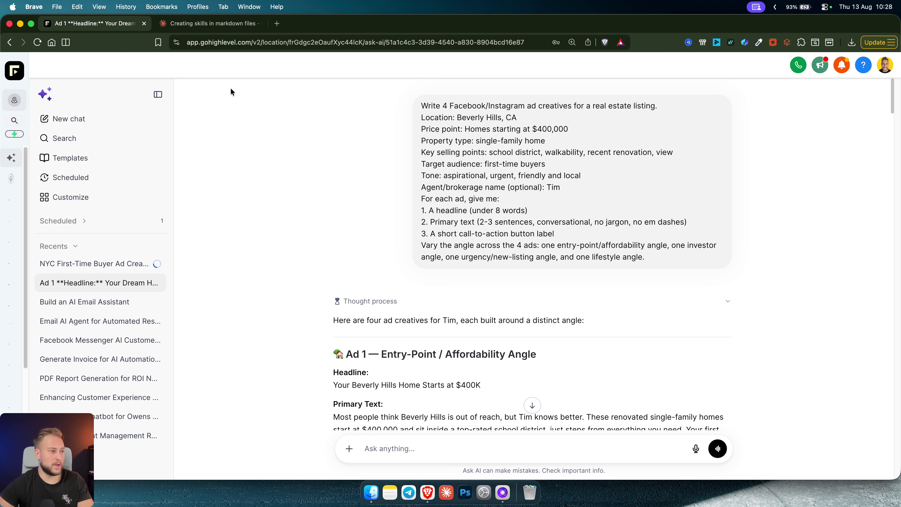
Open skill management and read the NYC First-Time Buyer Ad Generator instructions, checking both the source and rendered views
{"action": "left_click", "coordinate": [349, 448]}
{"action": "mouse_move", "coordinate": [451, 408]}
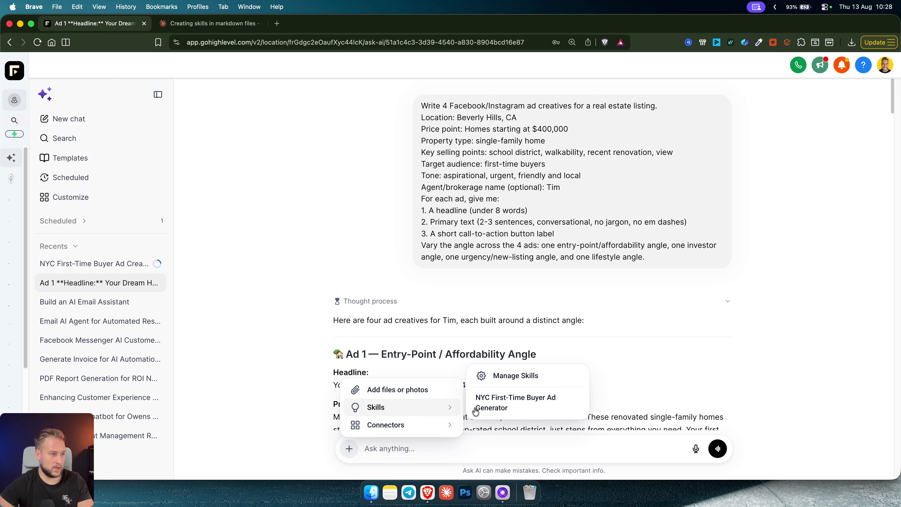
{"action": "left_click", "coordinate": [506, 375]}
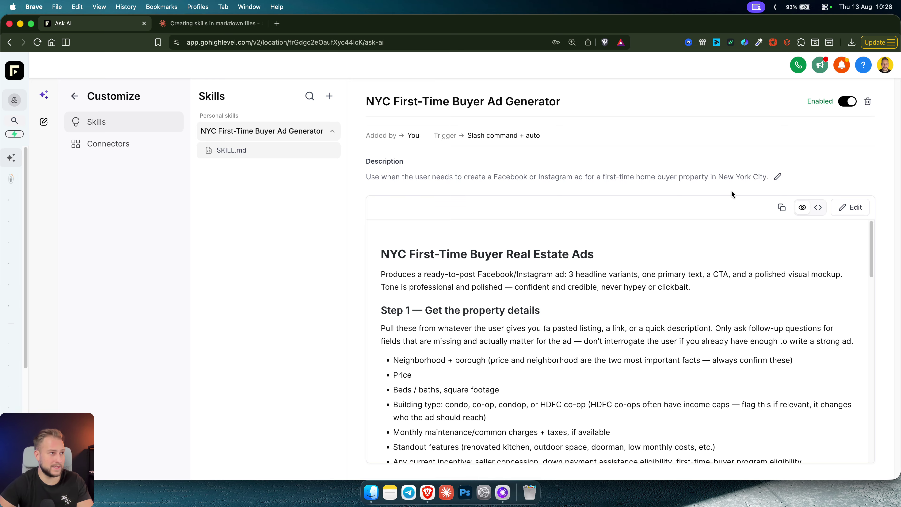
{"action": "scroll", "coordinate": [693, 233], "scroll_direction": "down", "scroll_amount": 2}
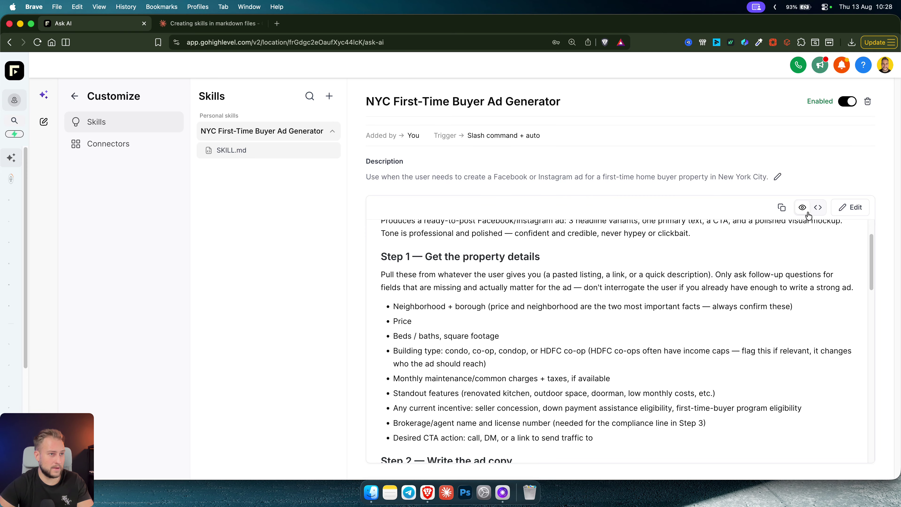
{"action": "left_click", "coordinate": [818, 208]}
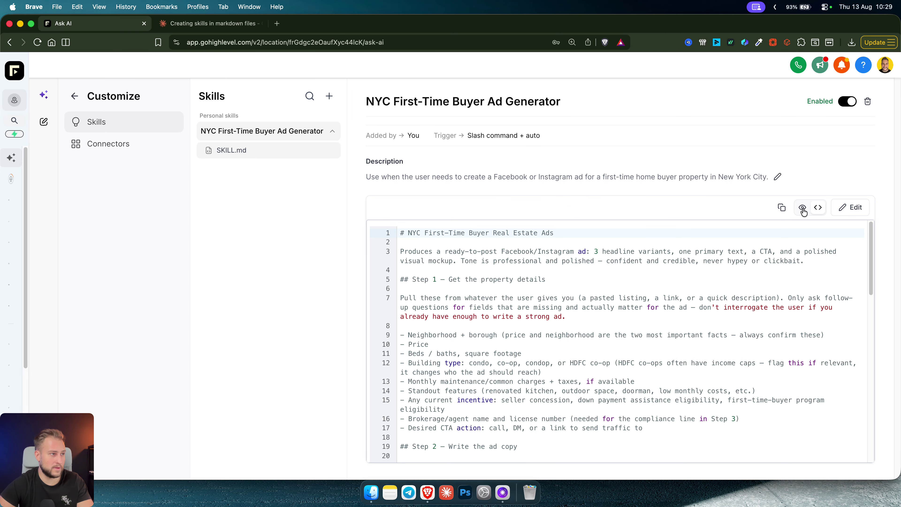
{"action": "left_click", "coordinate": [803, 210]}
{"action": "scroll", "coordinate": [473, 324], "scroll_direction": "down", "scroll_amount": 10}
{"action": "scroll", "coordinate": [474, 324], "scroll_direction": "down", "scroll_amount": 7}
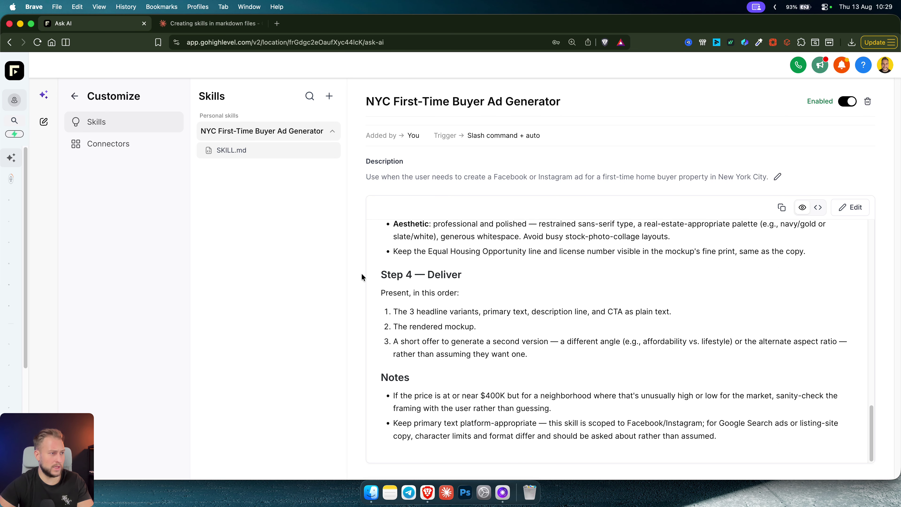
{"action": "scroll", "coordinate": [504, 293], "scroll_direction": "up", "scroll_amount": 17}
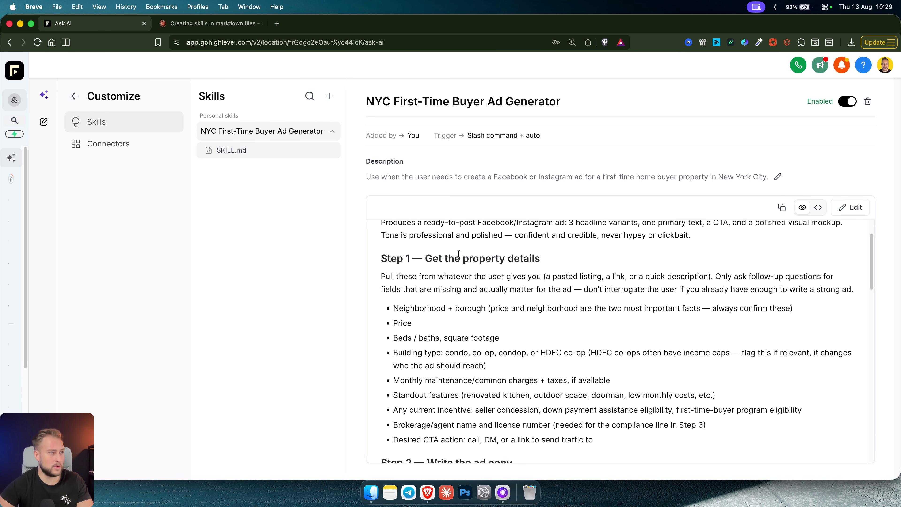
Examine the available ways to add a skill and return to the Ask AI start page
{"action": "left_click", "coordinate": [333, 98]}
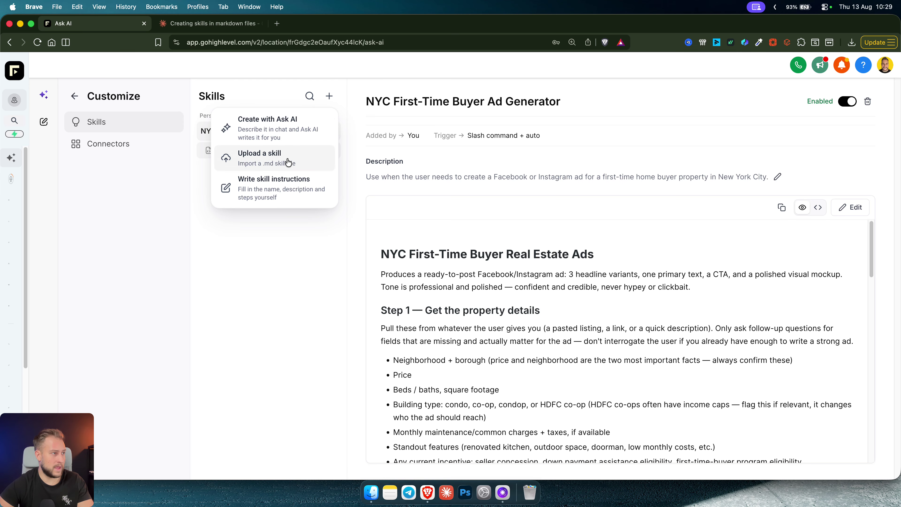
{"action": "left_click", "coordinate": [299, 298]}
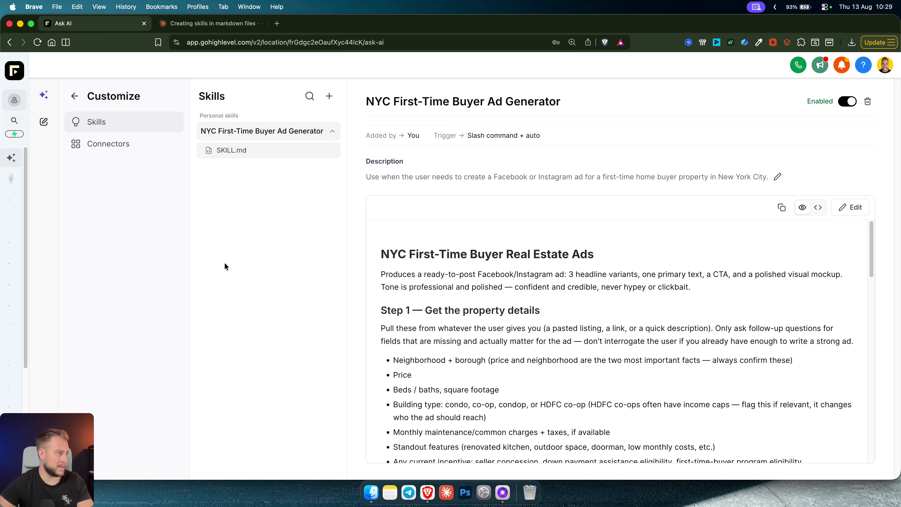
{"action": "left_click", "coordinate": [329, 95]}
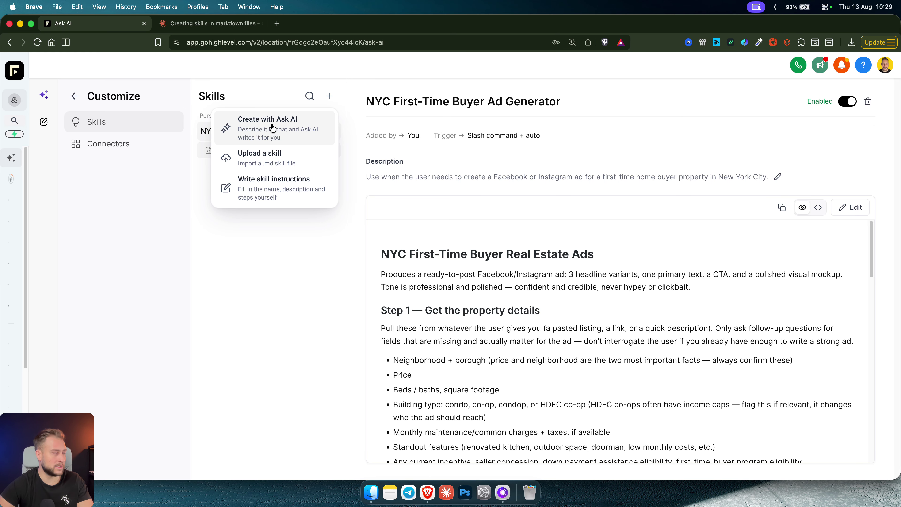
{"action": "left_click", "coordinate": [94, 99]}
{"action": "left_click", "coordinate": [74, 96]}
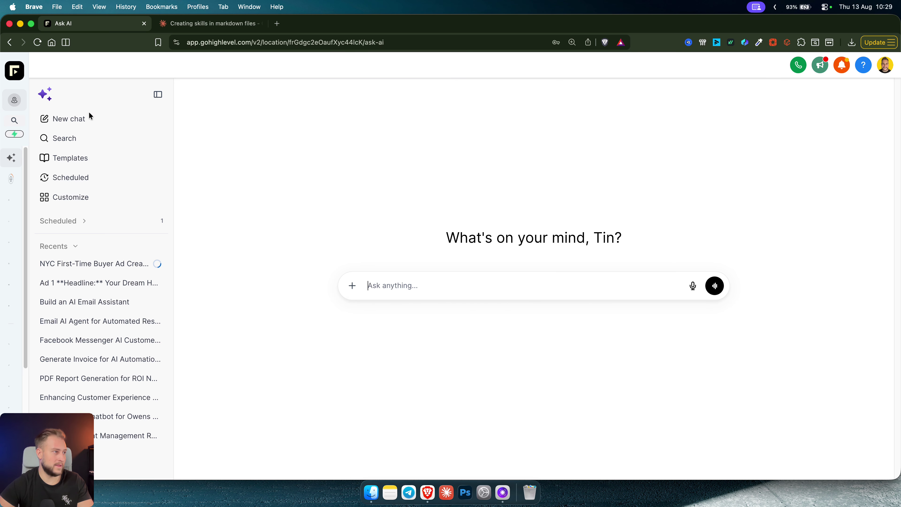
Reopen the NYC First-Time Buyer Ad Creation chat and follow its task list and thought process during ad generation
{"action": "left_click", "coordinate": [100, 267]}
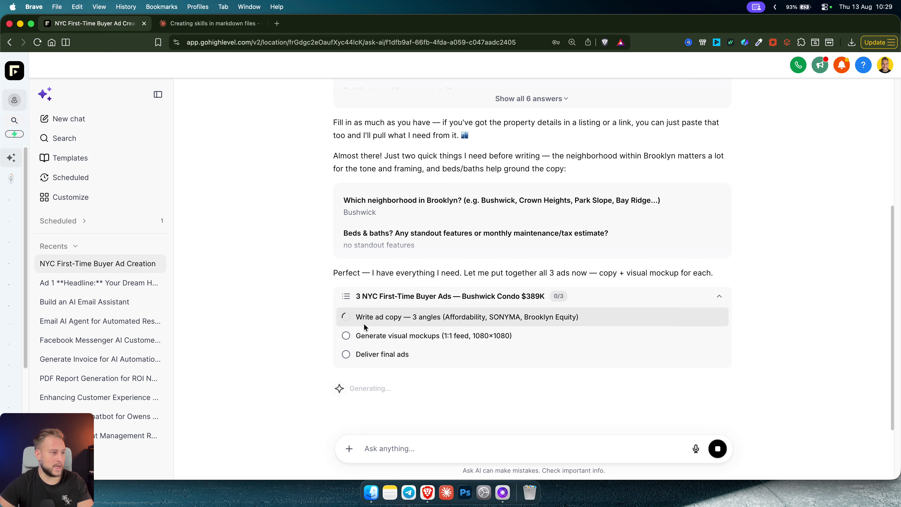
{"action": "left_click", "coordinate": [400, 318]}
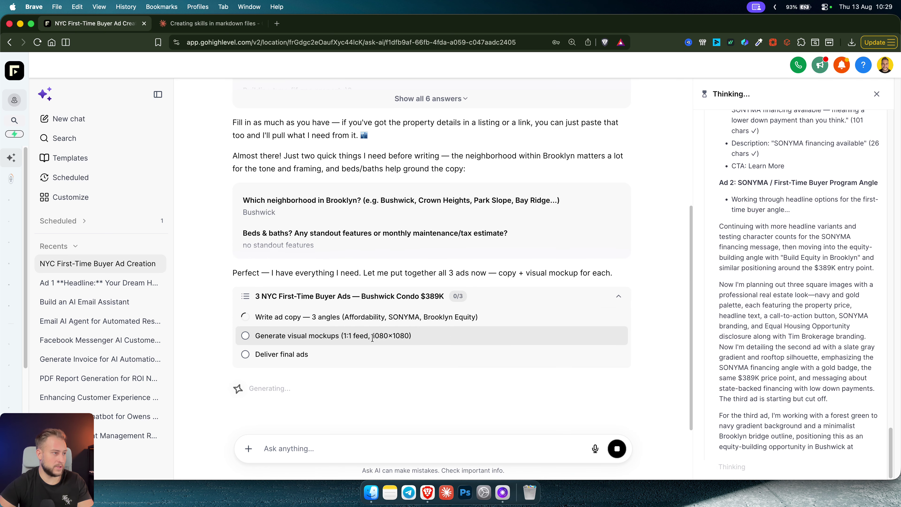
{"action": "triple_click", "coordinate": [329, 355]}
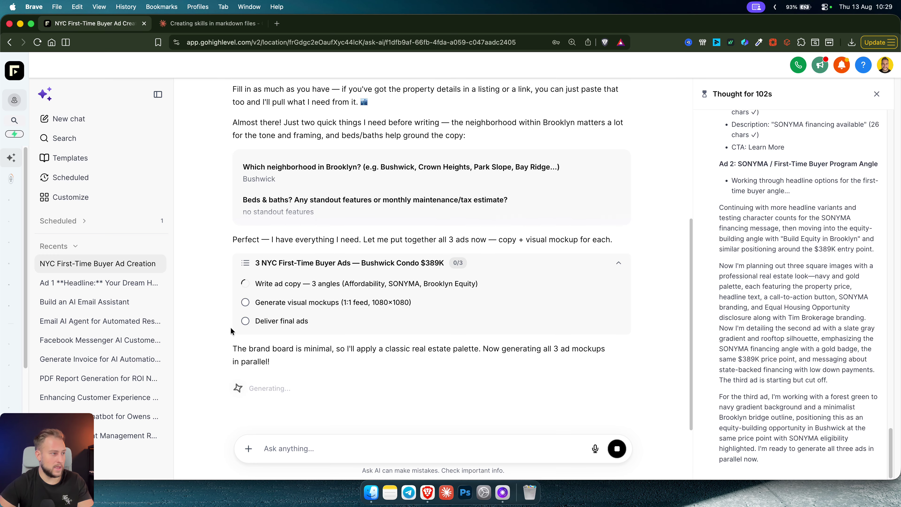
{"action": "left_click_drag", "start_coordinate": [247, 347], "coordinate": [296, 349]}
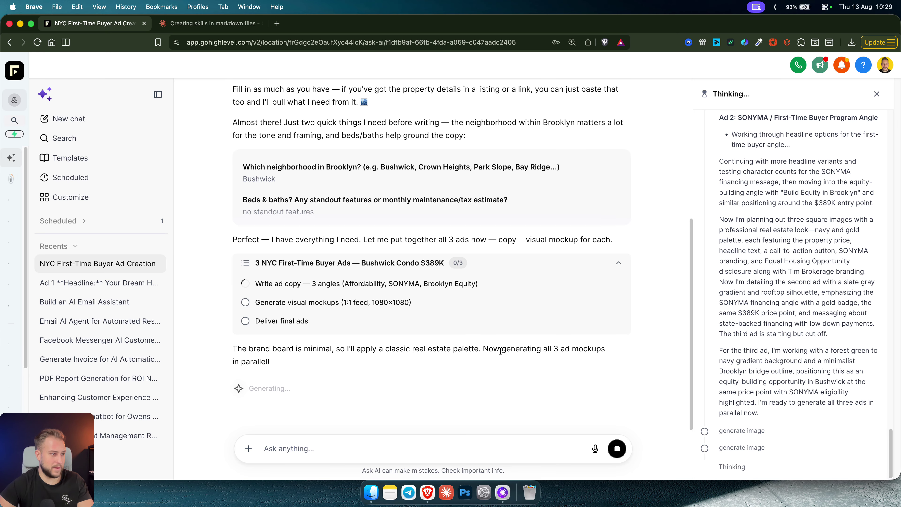
{"action": "left_click_drag", "start_coordinate": [481, 347], "coordinate": [607, 348]}
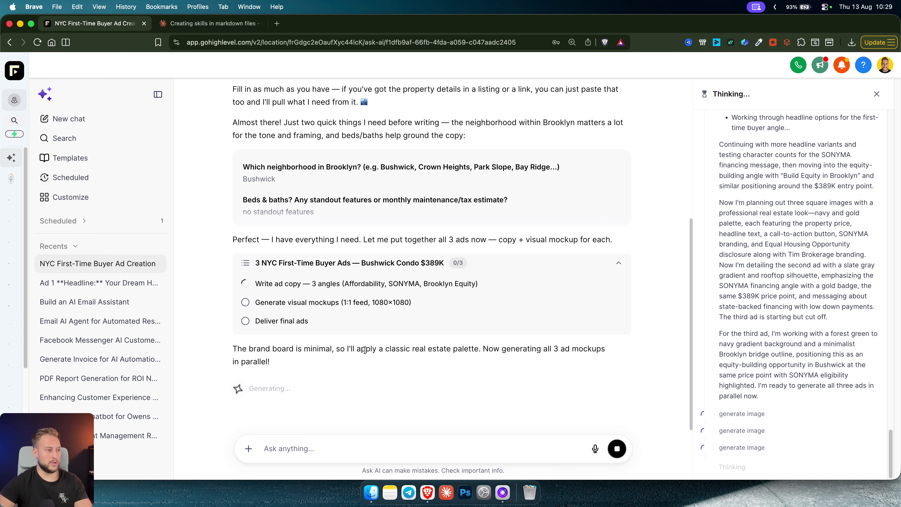
{"action": "left_click_drag", "start_coordinate": [250, 349], "coordinate": [293, 353]}
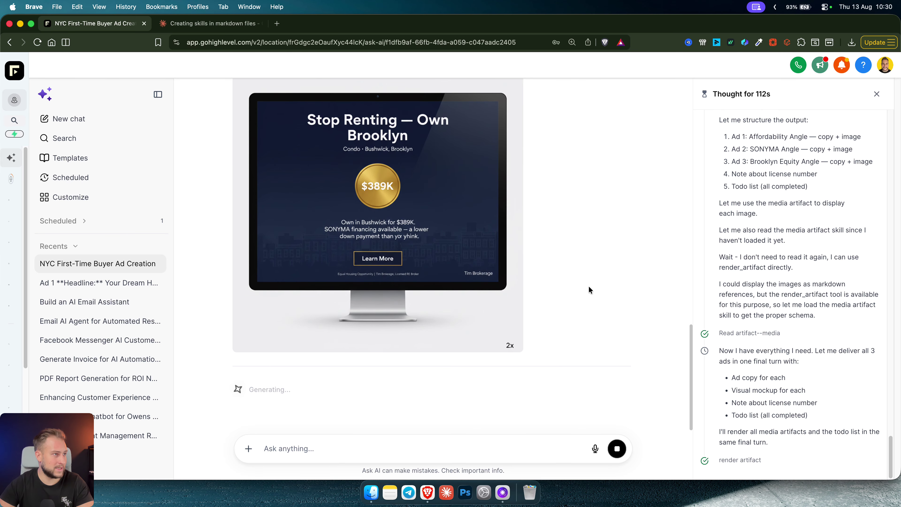
Review the copy and images of the three generated Bushwick condo ads, including the pre-publication note, and return to the chat's original request
{"action": "scroll", "coordinate": [334, 228], "scroll_direction": "up", "scroll_amount": 2}
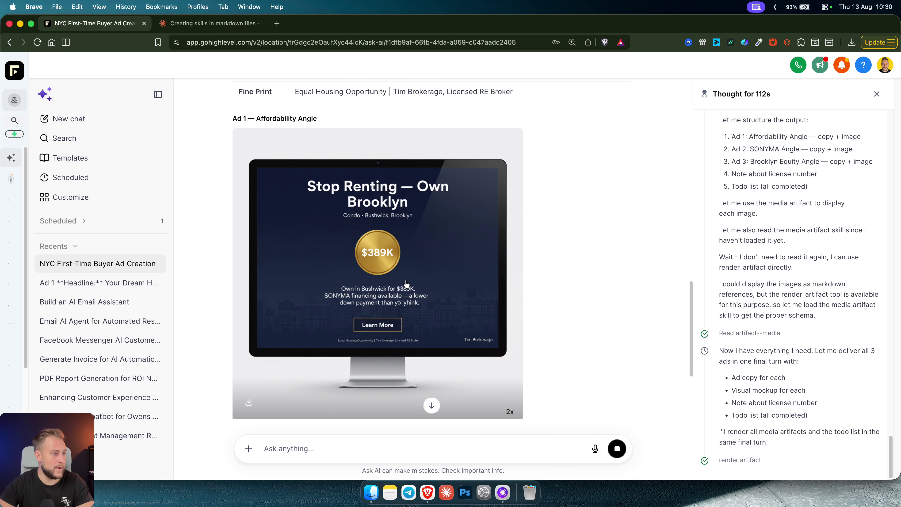
{"action": "scroll", "coordinate": [384, 276], "scroll_direction": "up", "scroll_amount": 4}
{"action": "scroll", "coordinate": [389, 278], "scroll_direction": "down", "scroll_amount": 10}
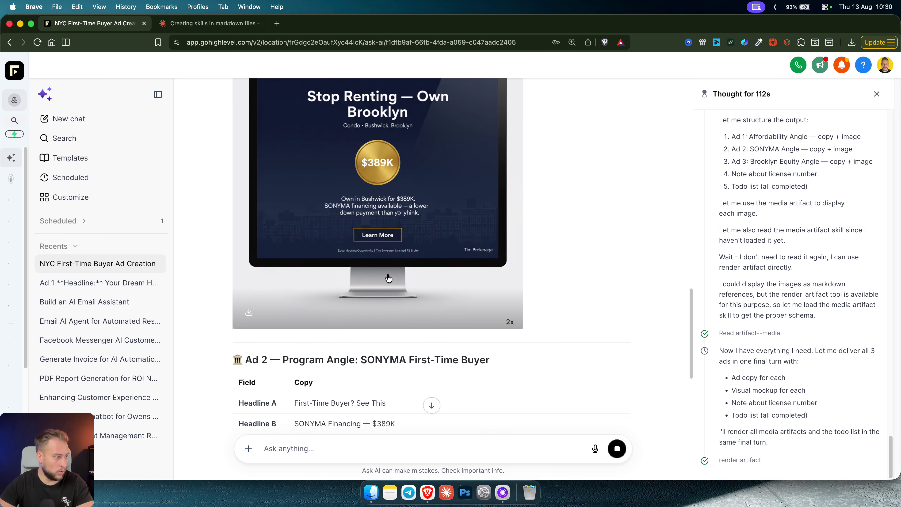
{"action": "scroll", "coordinate": [360, 240], "scroll_direction": "up", "scroll_amount": 3}
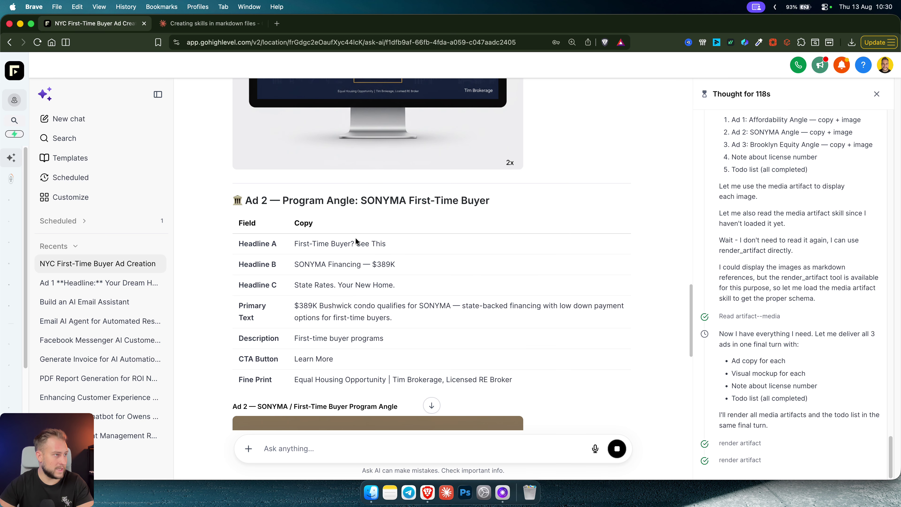
{"action": "scroll", "coordinate": [358, 234], "scroll_direction": "down", "scroll_amount": 9}
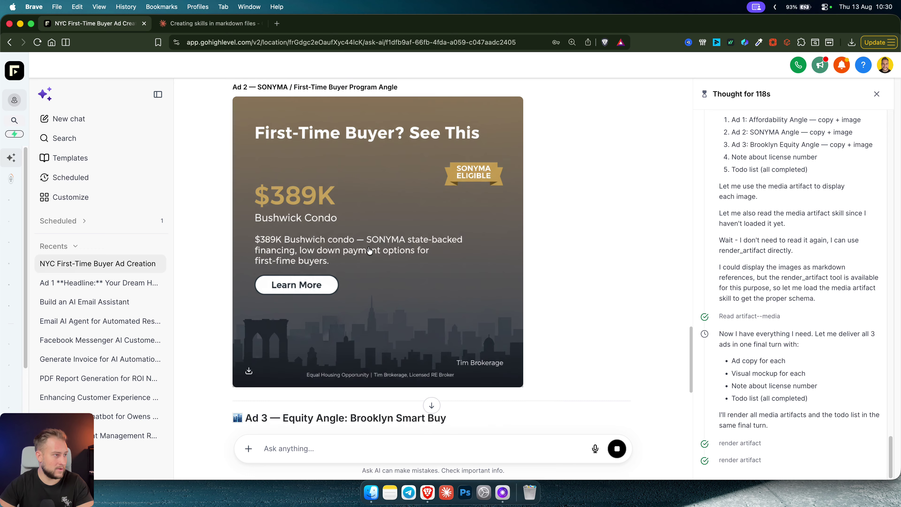
{"action": "scroll", "coordinate": [369, 250], "scroll_direction": "up", "scroll_amount": 1}
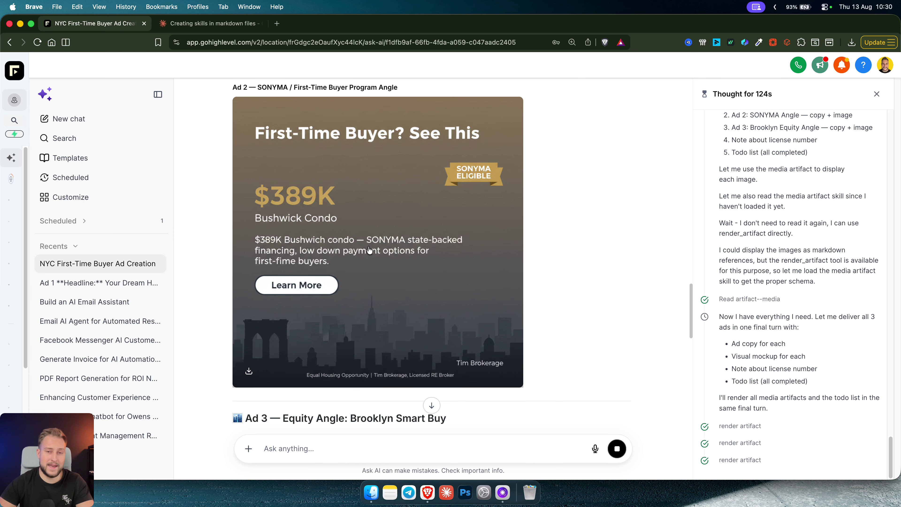
{"action": "scroll", "coordinate": [388, 236], "scroll_direction": "down", "scroll_amount": 6}
{"action": "scroll", "coordinate": [387, 236], "scroll_direction": "down", "scroll_amount": 10}
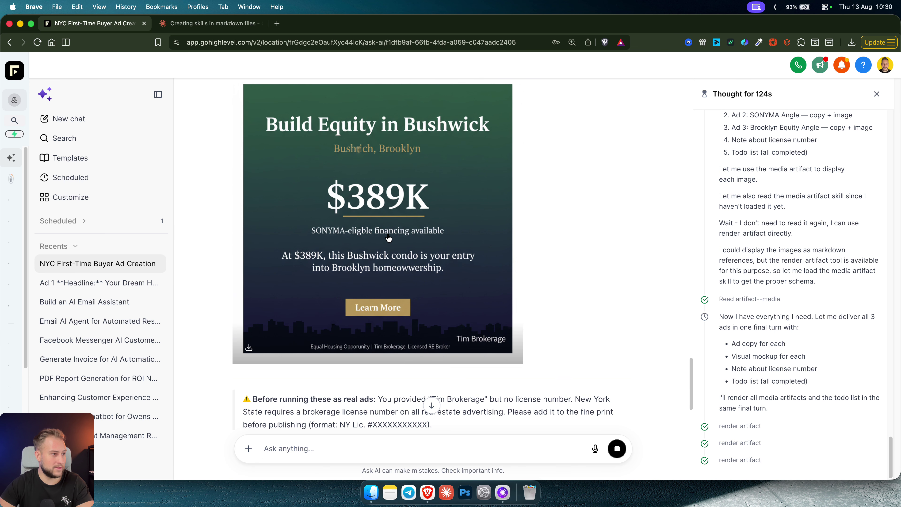
{"action": "scroll", "coordinate": [388, 237], "scroll_direction": "up", "scroll_amount": 9}
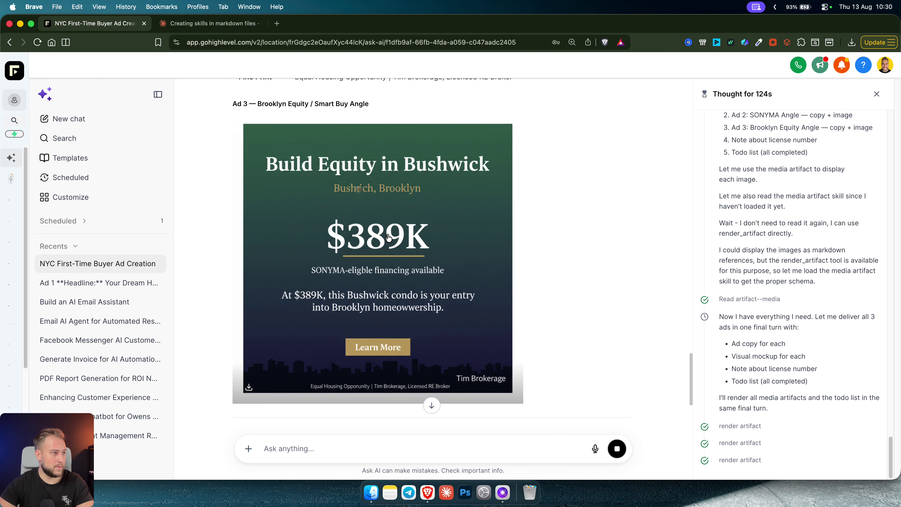
{"action": "scroll", "coordinate": [387, 235], "scroll_direction": "down", "scroll_amount": 8}
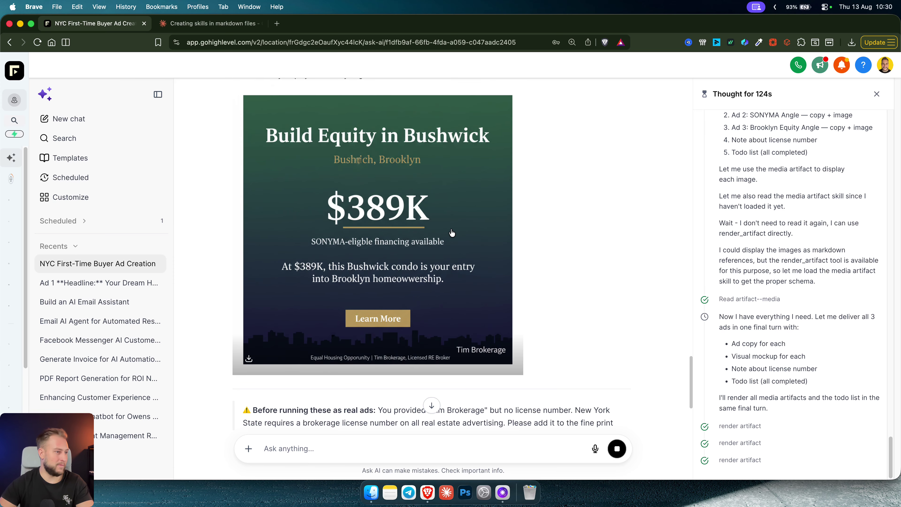
{"action": "scroll", "coordinate": [452, 232], "scroll_direction": "up", "scroll_amount": 20}
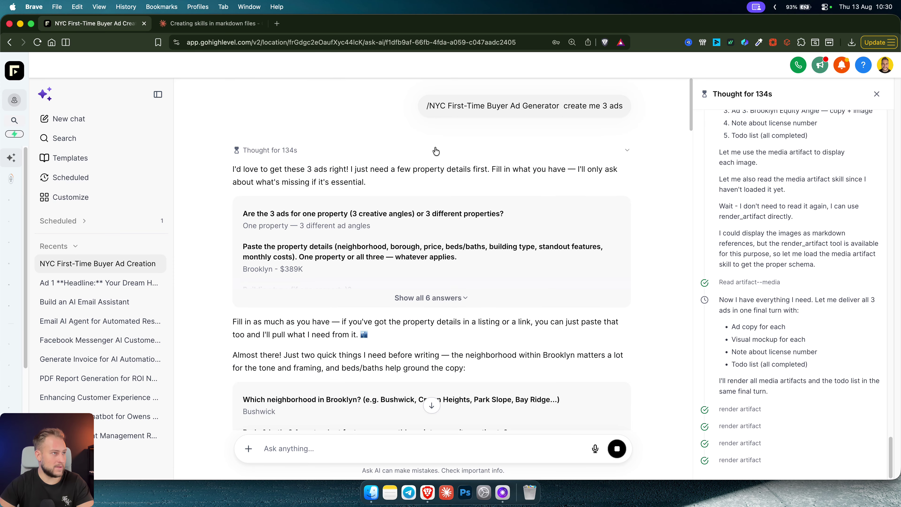
{"action": "left_click_drag", "start_coordinate": [468, 126], "coordinate": [477, 126]}
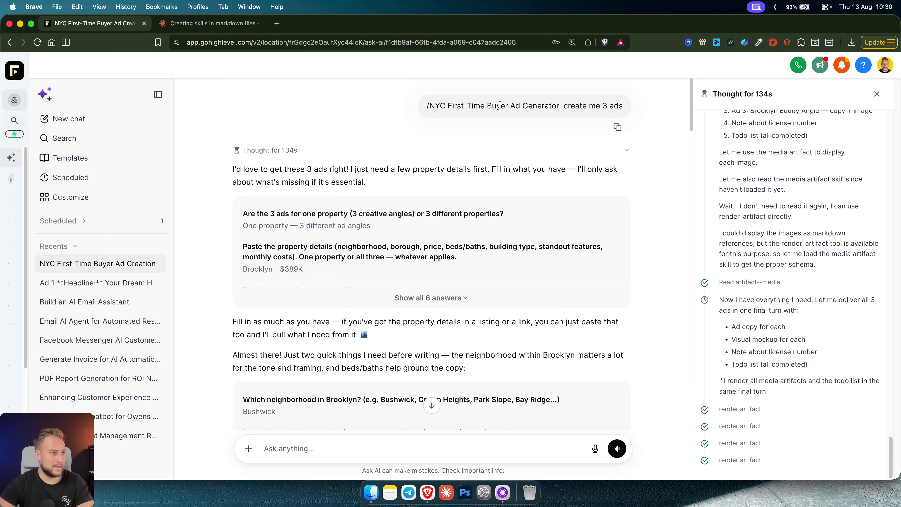